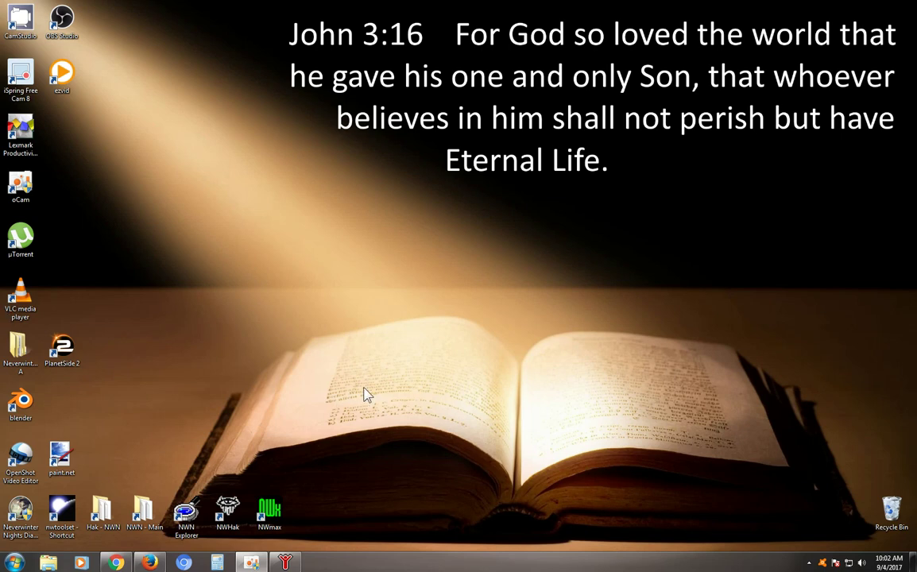
Step: Restore the DS Caravan Firing Deck scene and zoom in on the building
{"action": "left_click", "coordinate": [296, 562]}
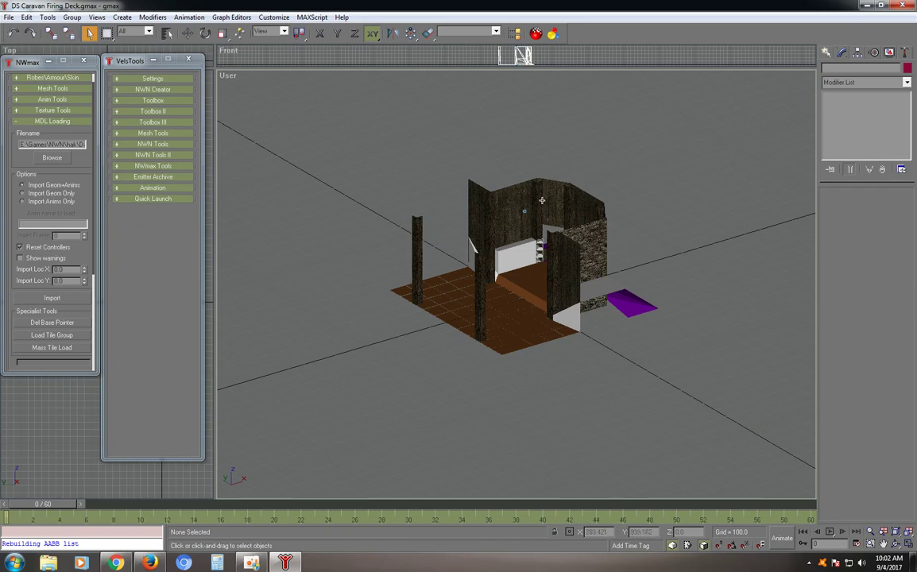
{"action": "scroll", "coordinate": [636, 335], "scroll_direction": "up", "scroll_amount": 5}
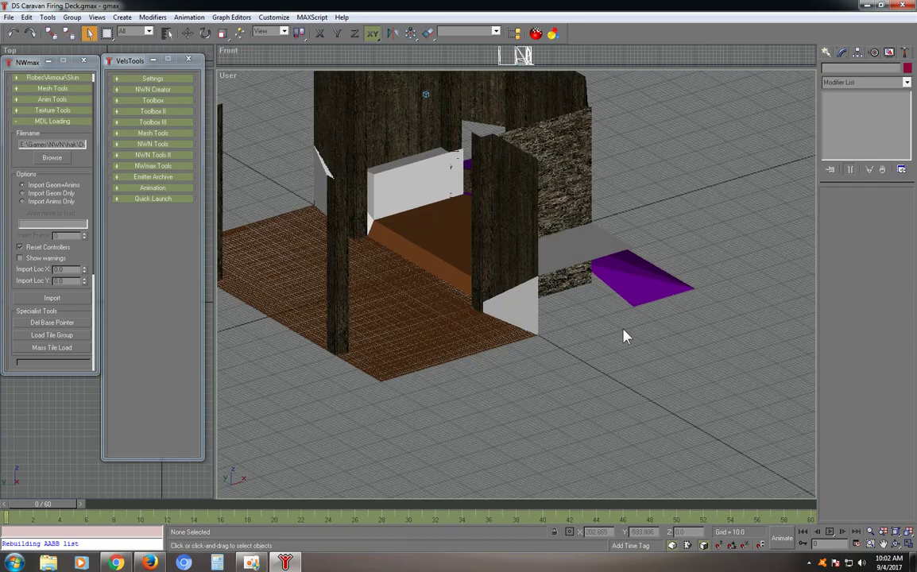
{"action": "scroll", "coordinate": [610, 317], "scroll_direction": "down", "scroll_amount": 3}
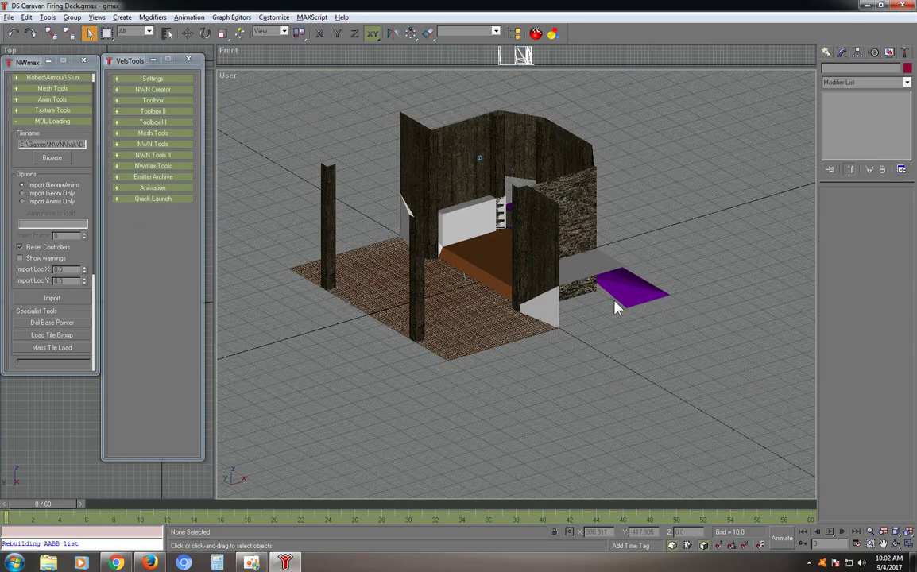
{"action": "middle_click_drag", "start_coordinate": [614, 307], "coordinate": [453, 366], "text": "alt"}
{"action": "scroll", "coordinate": [453, 366], "scroll_direction": "up", "scroll_amount": 5}
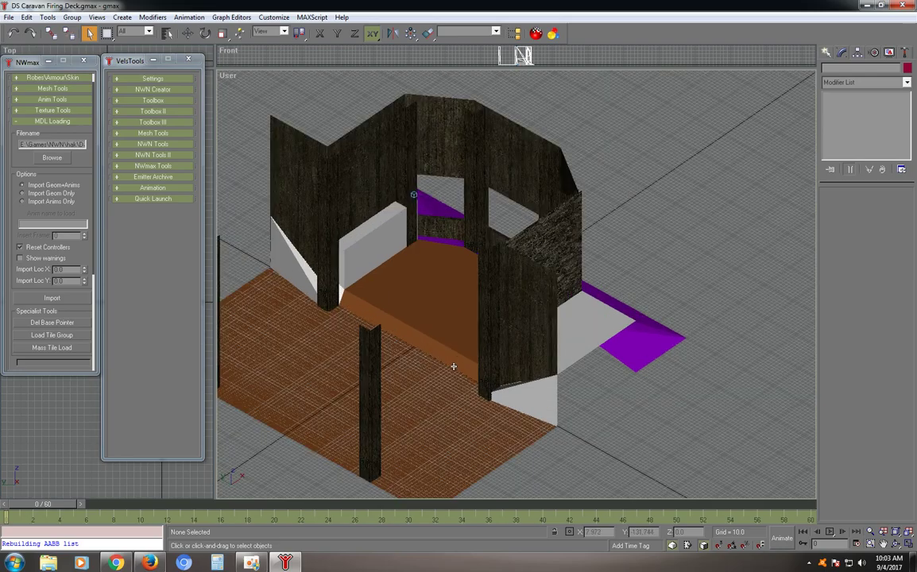
{"action": "scroll", "coordinate": [456, 368], "scroll_direction": "down", "scroll_amount": 3}
{"action": "scroll", "coordinate": [497, 351], "scroll_direction": "up", "scroll_amount": 3}
Step: Orbit and pan around the deck to see the building's other sides
{"action": "middle_click_drag", "start_coordinate": [517, 331], "coordinate": [317, 278], "text": "alt"}
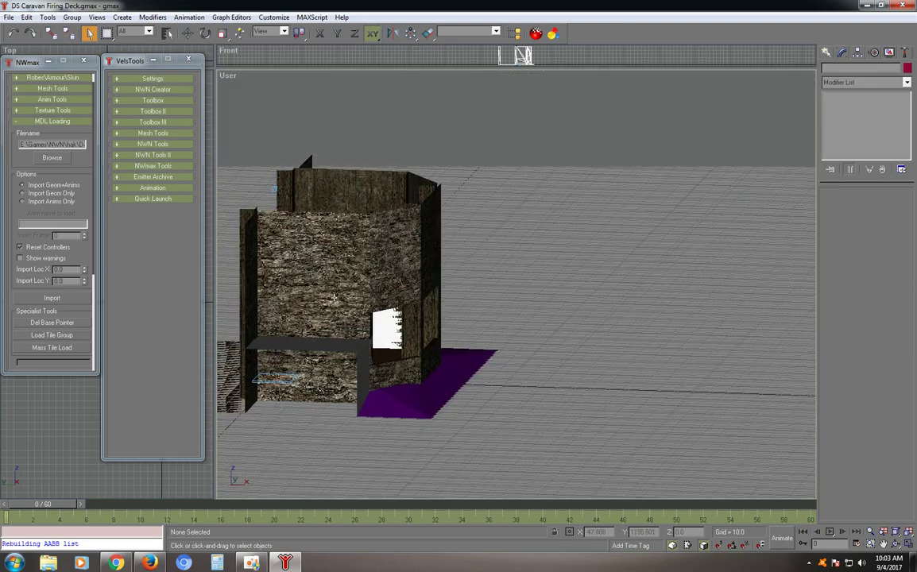
{"action": "scroll", "coordinate": [394, 303], "scroll_direction": "up", "scroll_amount": 3}
{"action": "middle_click_drag", "start_coordinate": [373, 332], "coordinate": [524, 341]}
{"action": "scroll", "coordinate": [430, 327], "scroll_direction": "up", "scroll_amount": 2}
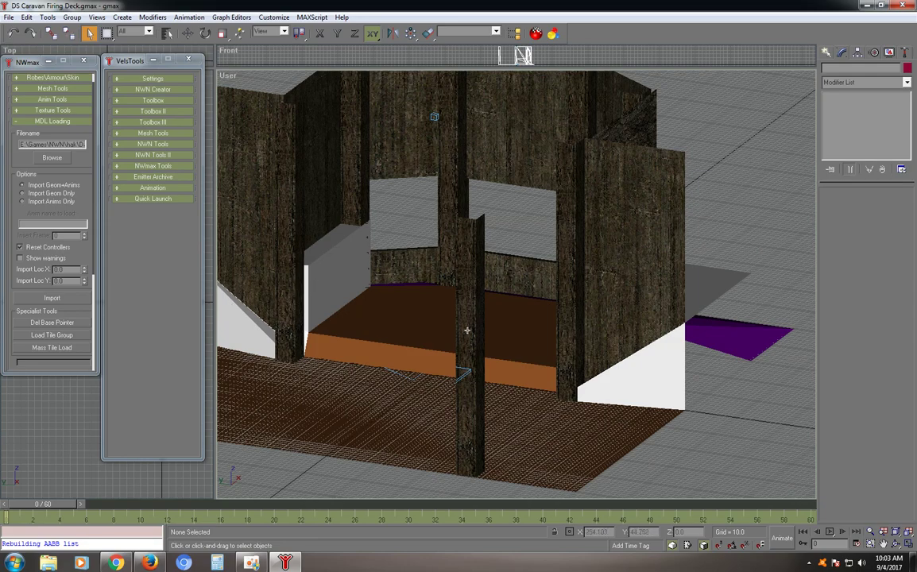
{"action": "scroll", "coordinate": [467, 330], "scroll_direction": "down", "scroll_amount": 3}
{"action": "middle_click_drag", "start_coordinate": [440, 327], "coordinate": [541, 342], "text": "alt"}
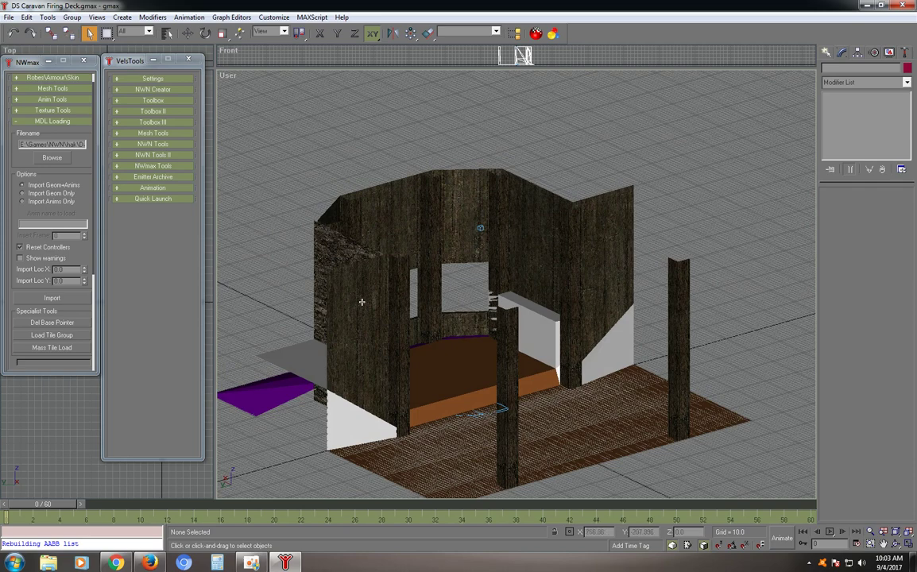
{"action": "middle_click_drag", "start_coordinate": [621, 348], "coordinate": [546, 350], "text": "alt"}
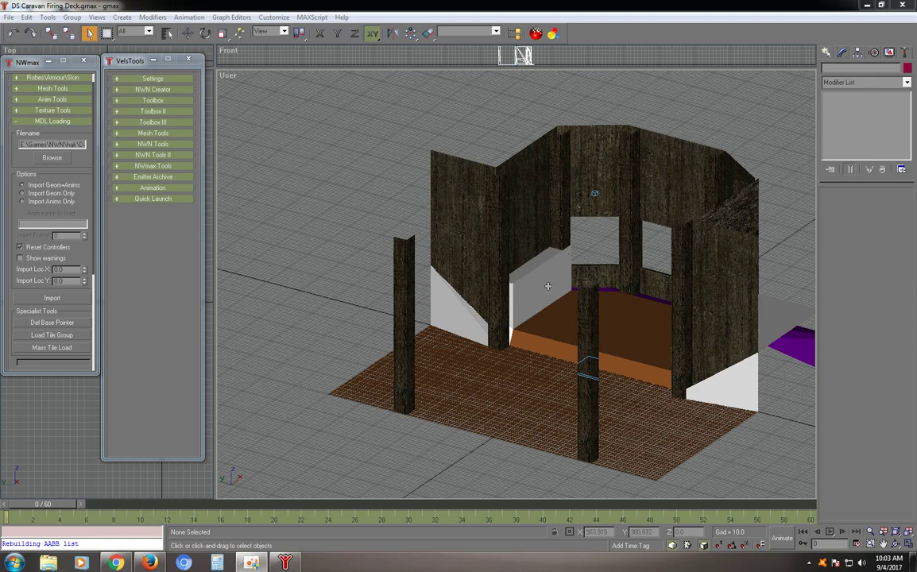
{"action": "middle_click_drag", "start_coordinate": [548, 286], "coordinate": [537, 266]}
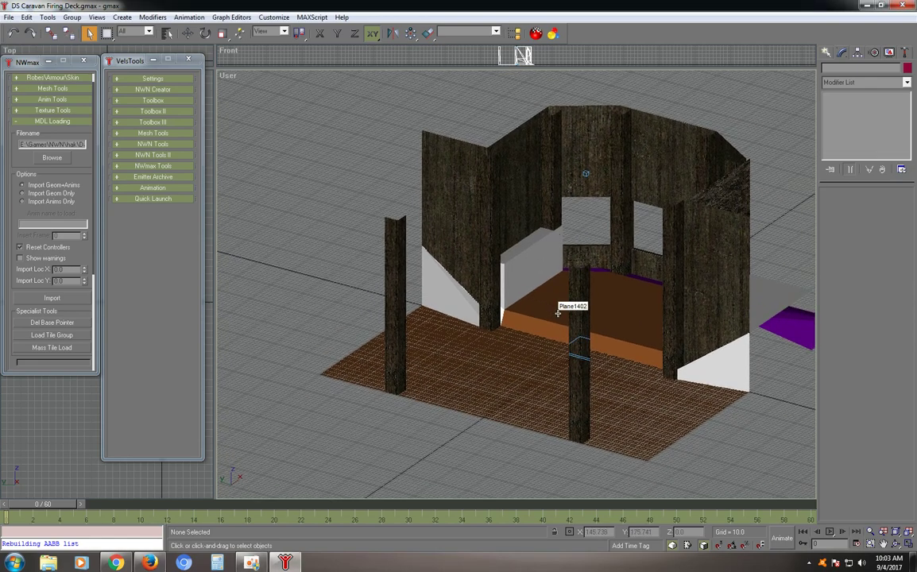
{"action": "mouse_move", "coordinate": [557, 313]}
{"action": "middle_mouse_down", "text": "alt"}
{"action": "mouse_move", "coordinate": [587, 319]}
{"action": "mouse_move", "coordinate": [583, 332]}
{"action": "mouse_move", "coordinate": [559, 336]}
{"action": "mouse_move", "coordinate": [548, 327]}
{"action": "middle_mouse_up", "text": "alt"}
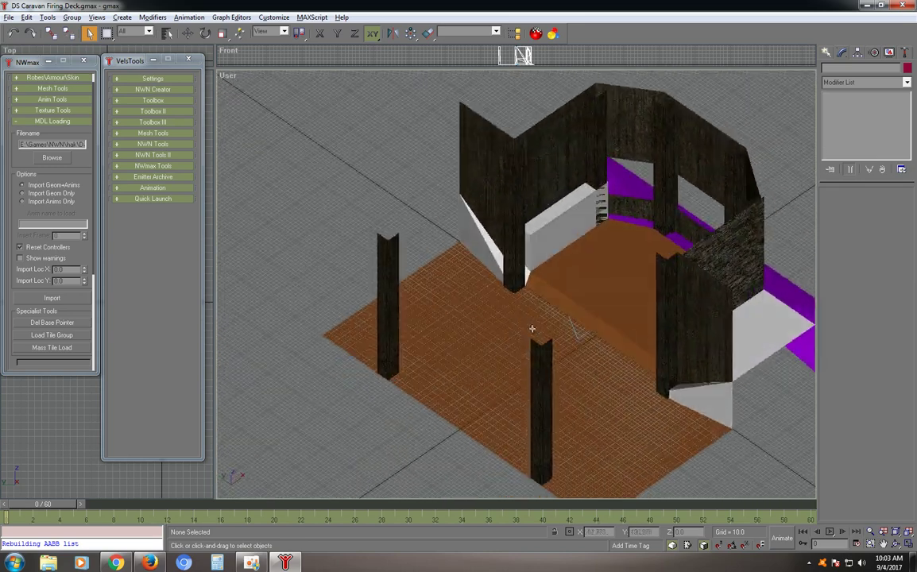
Step: Choose 5 - Wood under NWN Tools II walkmesh materials and select floor mesh Plane1402
{"action": "left_click", "coordinate": [155, 156]}
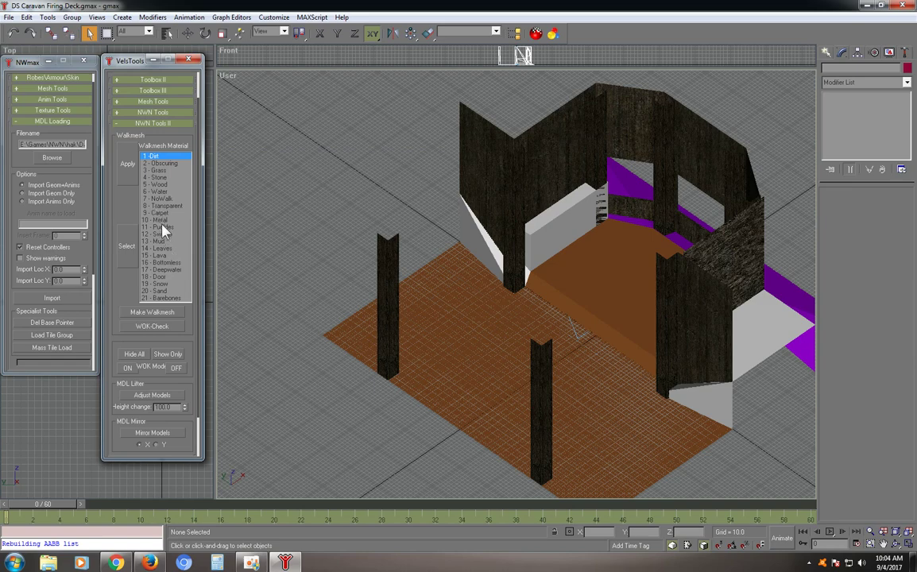
{"action": "left_click", "coordinate": [159, 184]}
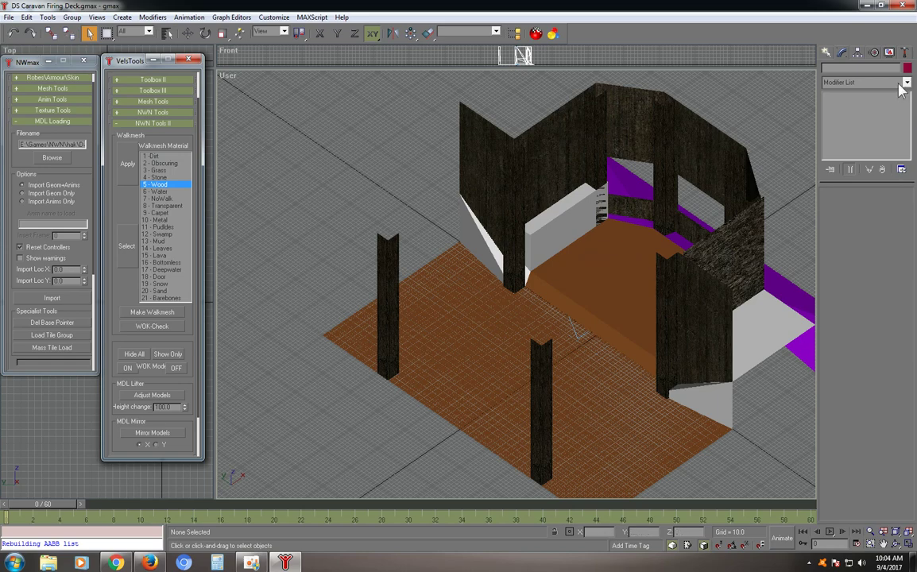
{"action": "left_click", "coordinate": [604, 271]}
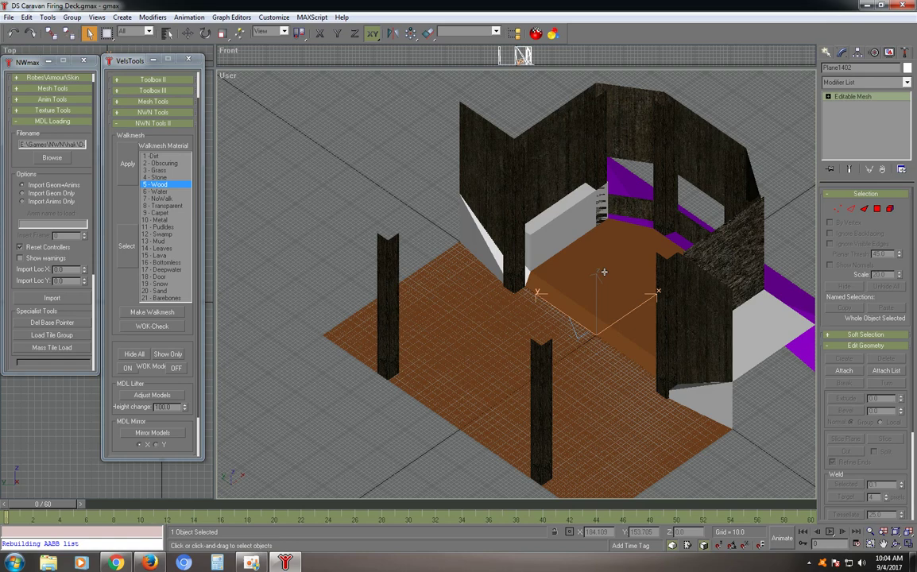
Step: Switch Plane1402 to Face sub-object mode and select its large lower floor face
{"action": "left_click", "coordinate": [863, 209]}
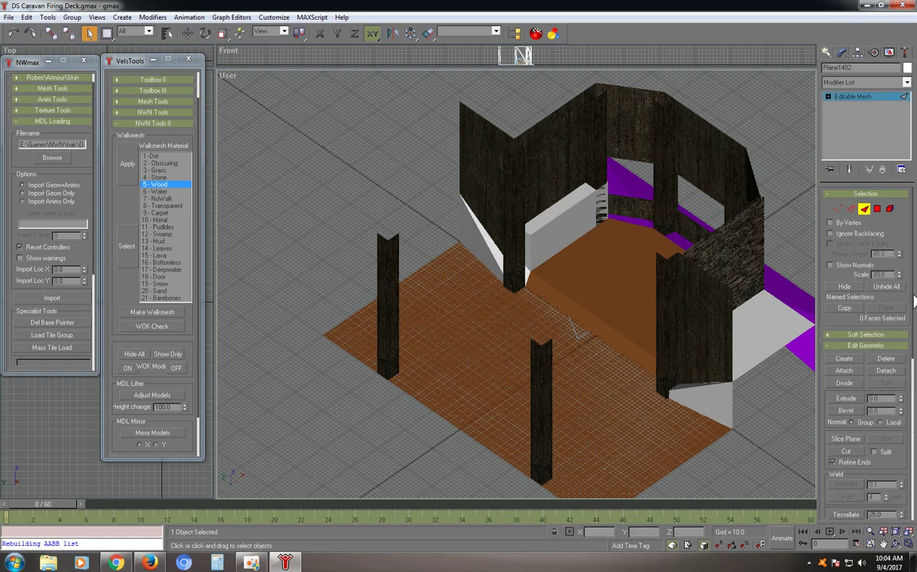
{"action": "left_click_drag", "start_coordinate": [913, 324], "coordinate": [914, 441]}
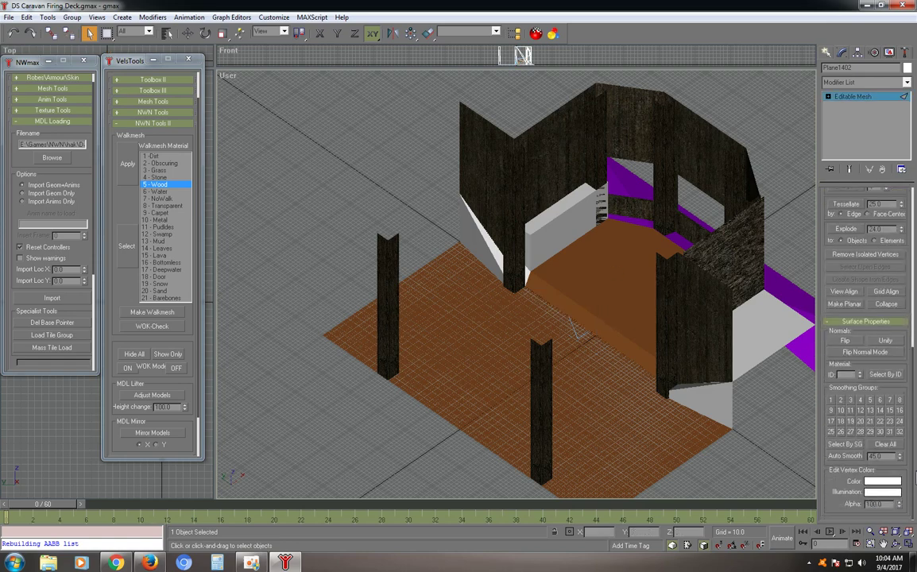
{"action": "left_click", "coordinate": [616, 289]}
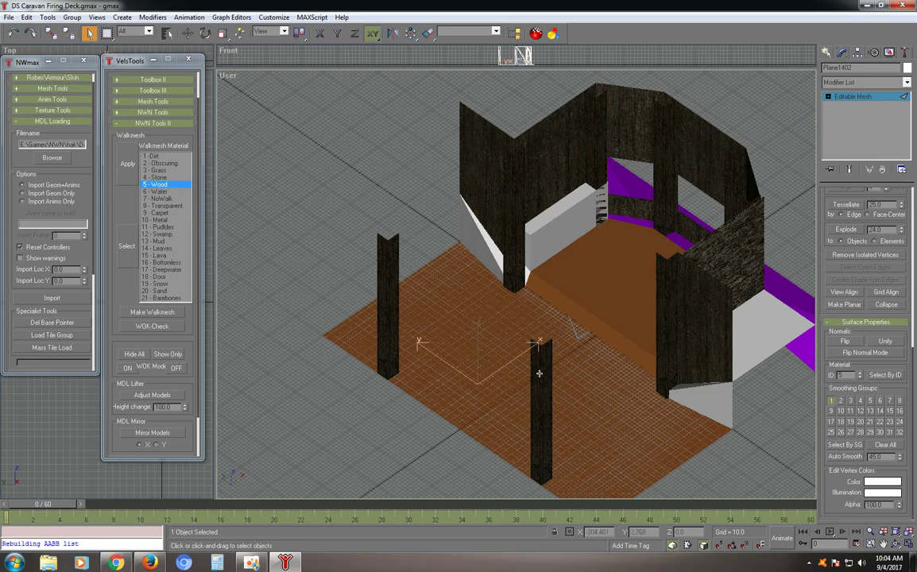
{"action": "left_click", "coordinate": [491, 335]}
{"action": "middle_click_drag", "start_coordinate": [547, 325], "coordinate": [522, 298], "text": "alt"}
{"action": "scroll", "coordinate": [516, 292], "scroll_direction": "up", "scroll_amount": 6}
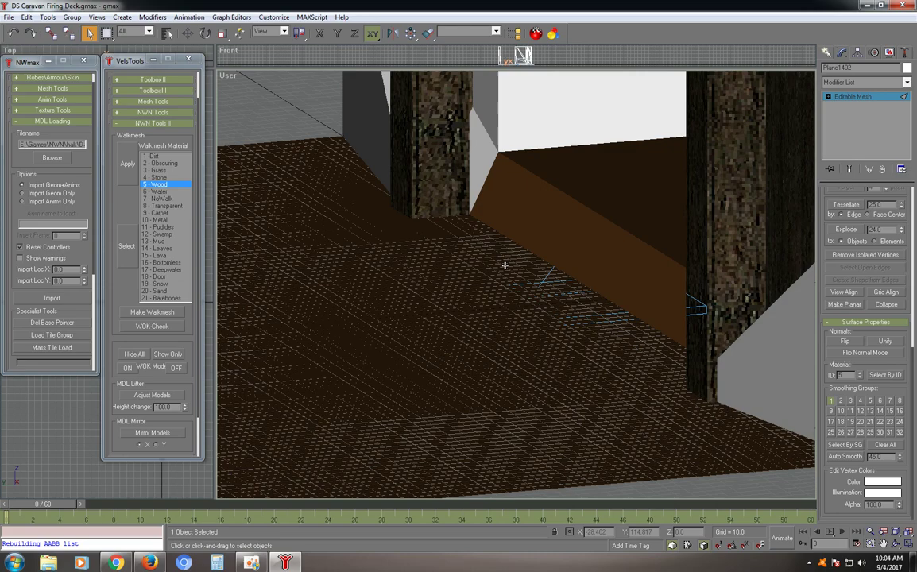
{"action": "middle_click_drag", "start_coordinate": [504, 265], "coordinate": [495, 262], "text": "alt"}
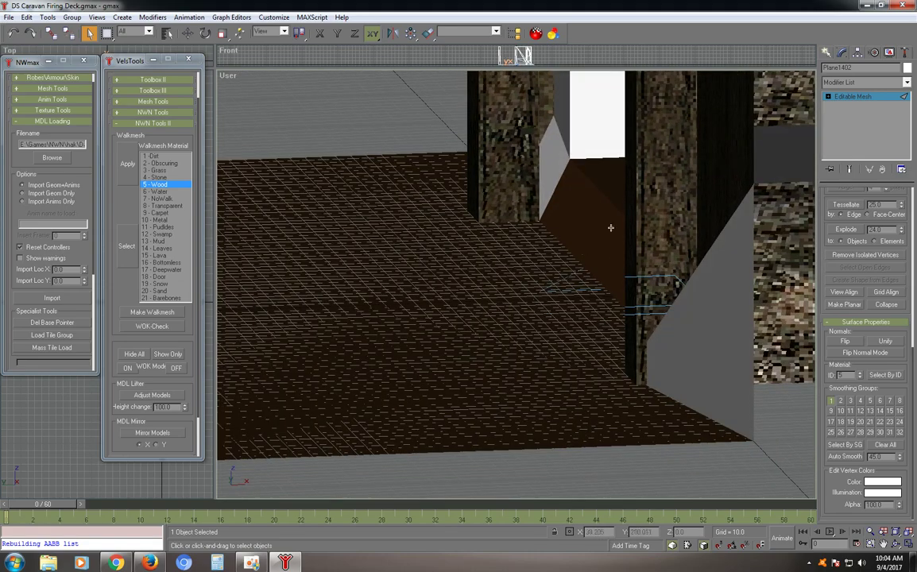
{"action": "scroll", "coordinate": [556, 230], "scroll_direction": "up", "scroll_amount": 6}
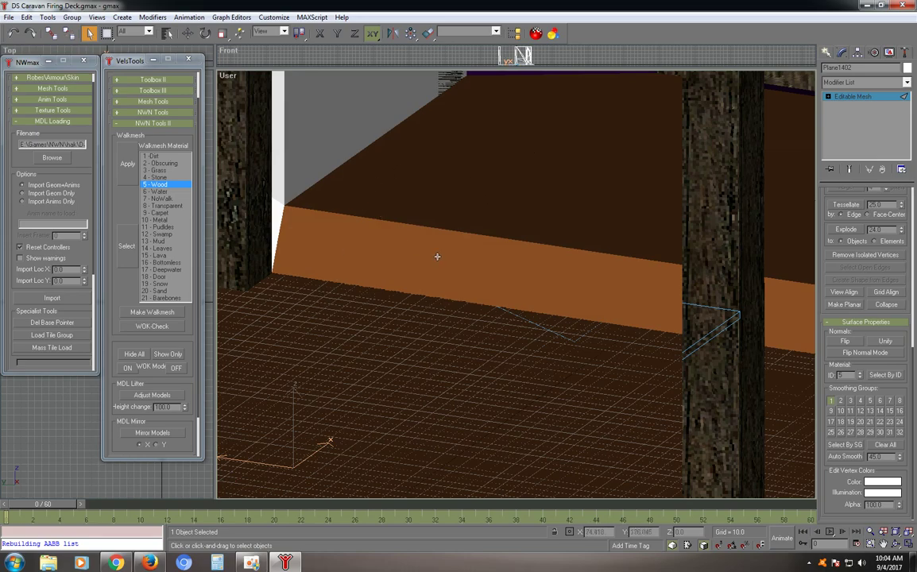
{"action": "middle_click_drag", "start_coordinate": [436, 255], "coordinate": [406, 251], "text": "alt"}
{"action": "scroll", "coordinate": [493, 248], "scroll_direction": "down", "scroll_amount": 5}
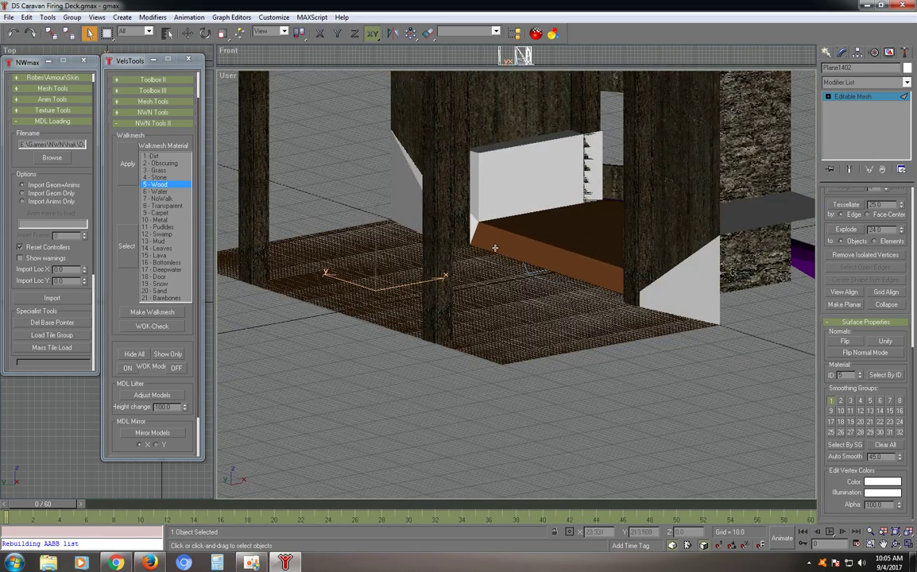
{"action": "middle_click_drag", "start_coordinate": [494, 248], "coordinate": [540, 255], "text": "alt"}
{"action": "scroll", "coordinate": [538, 268], "scroll_direction": "up", "scroll_amount": 5}
{"action": "scroll", "coordinate": [540, 255], "scroll_direction": "down", "scroll_amount": 4}
{"action": "scroll", "coordinate": [540, 253], "scroll_direction": "up", "scroll_amount": 2}
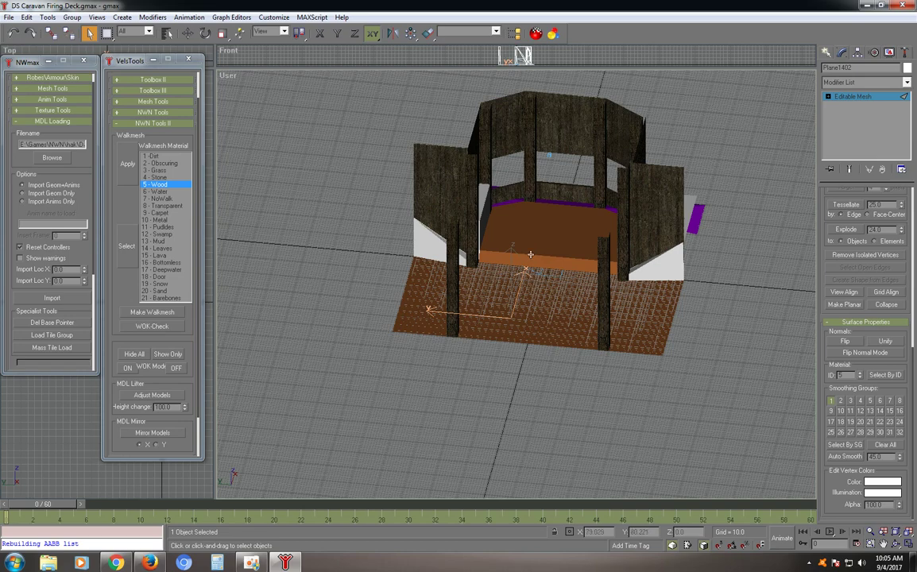
Step: Select the white face under the left wall and choose 2 - Obscuring
{"action": "left_click", "coordinate": [426, 236]}
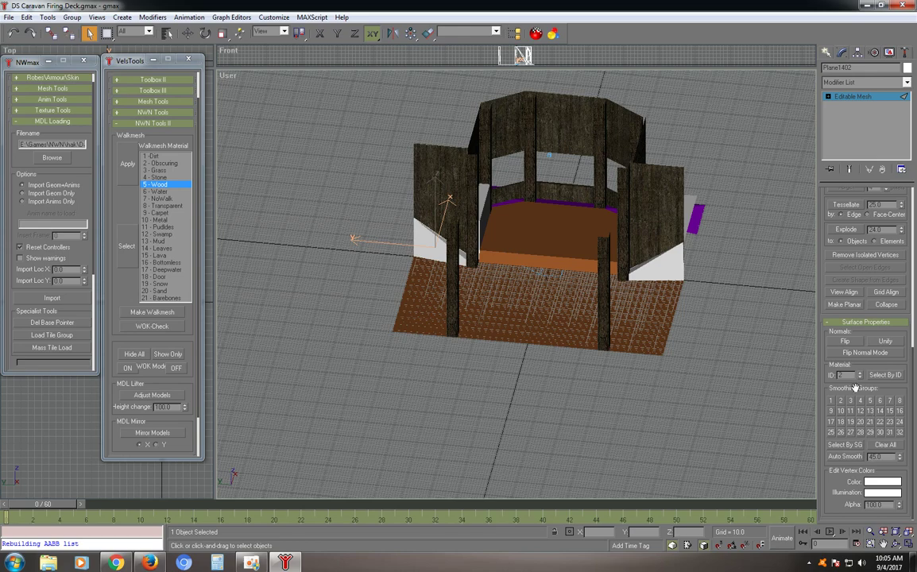
{"action": "left_click", "coordinate": [167, 163]}
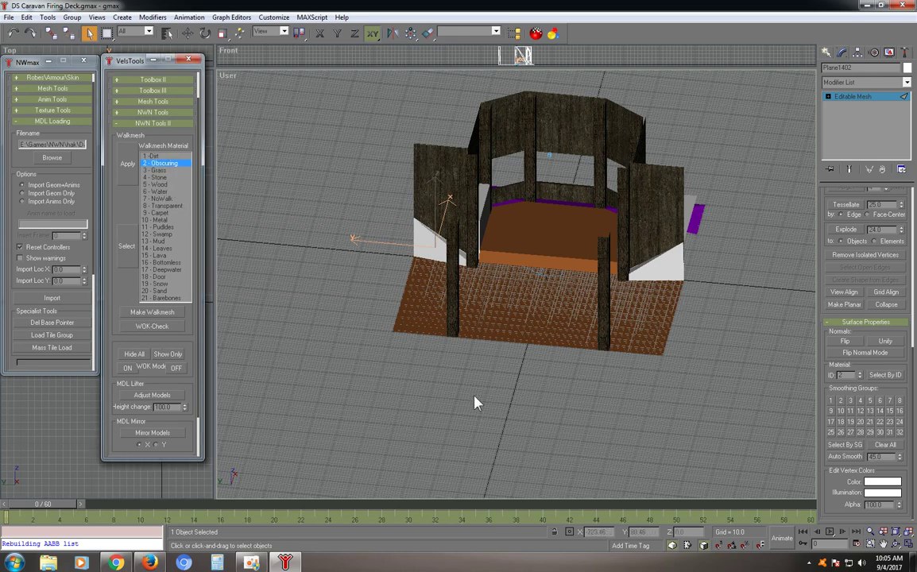
Step: Orbit around the deck, select a white block face, and look down on the purple strip
{"action": "middle_click_drag", "start_coordinate": [566, 320], "coordinate": [491, 306], "text": "alt"}
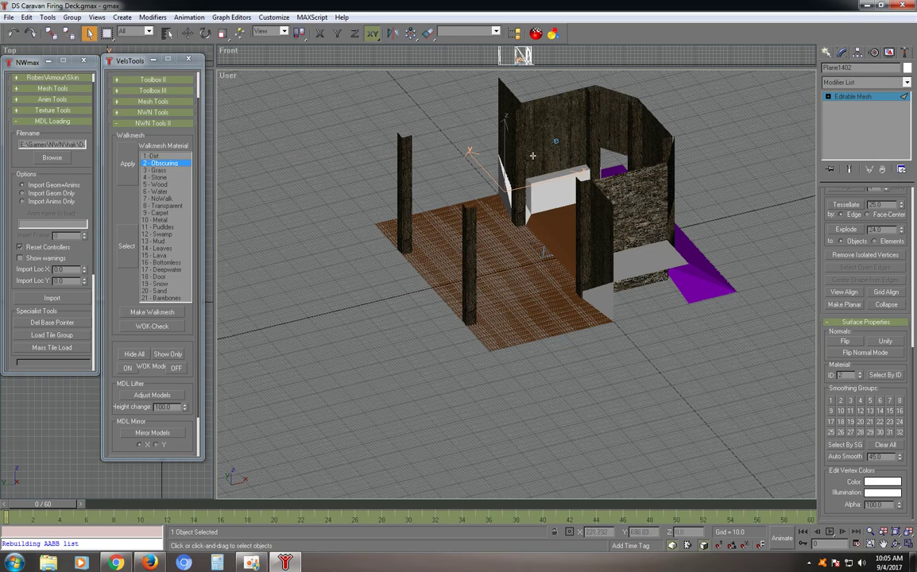
{"action": "left_click", "coordinate": [528, 196]}
{"action": "middle_click_drag", "start_coordinate": [528, 196], "coordinate": [505, 172], "text": "alt"}
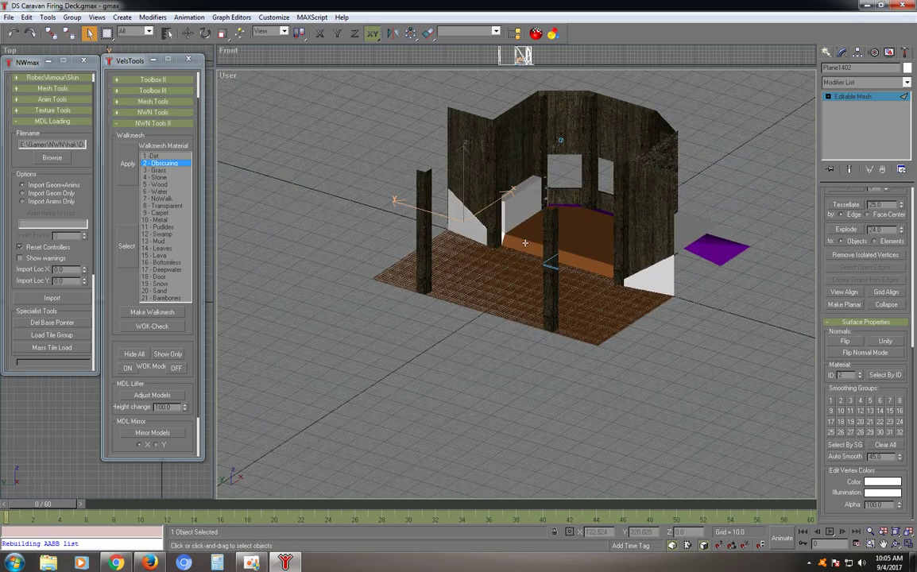
{"action": "middle_click_drag", "start_coordinate": [565, 213], "coordinate": [388, 265], "text": "alt"}
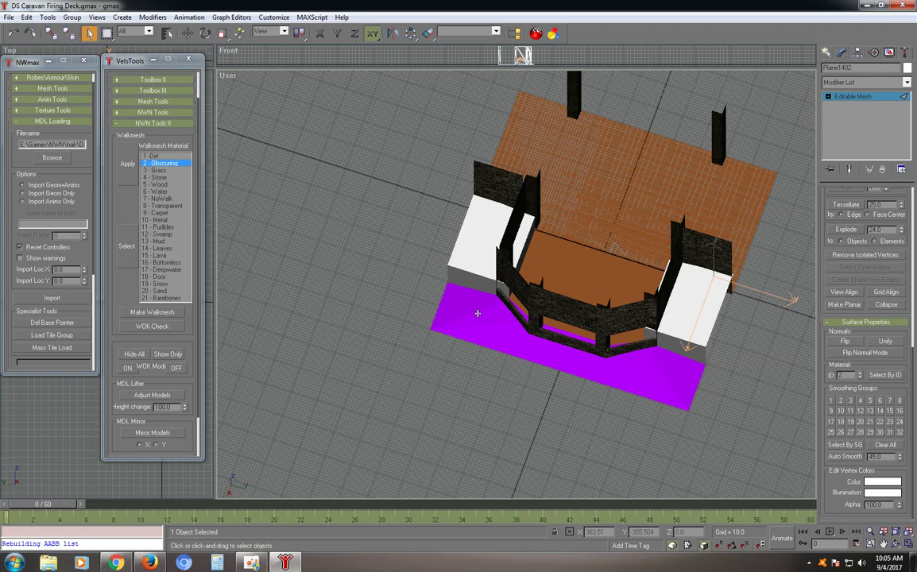
Step: Select the purple front strip face and give it walkmesh material 7 - NoWalk
{"action": "left_click", "coordinate": [640, 364]}
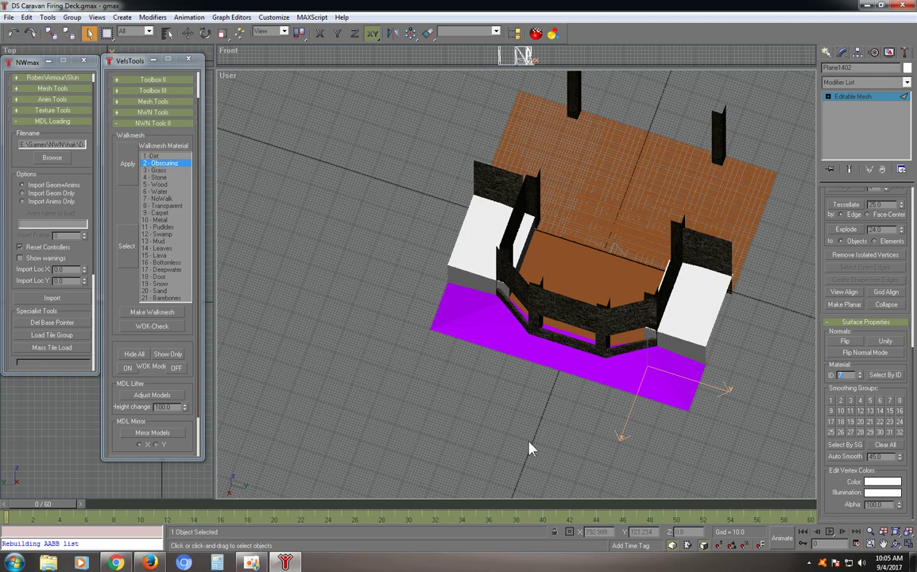
{"action": "left_click", "coordinate": [167, 199]}
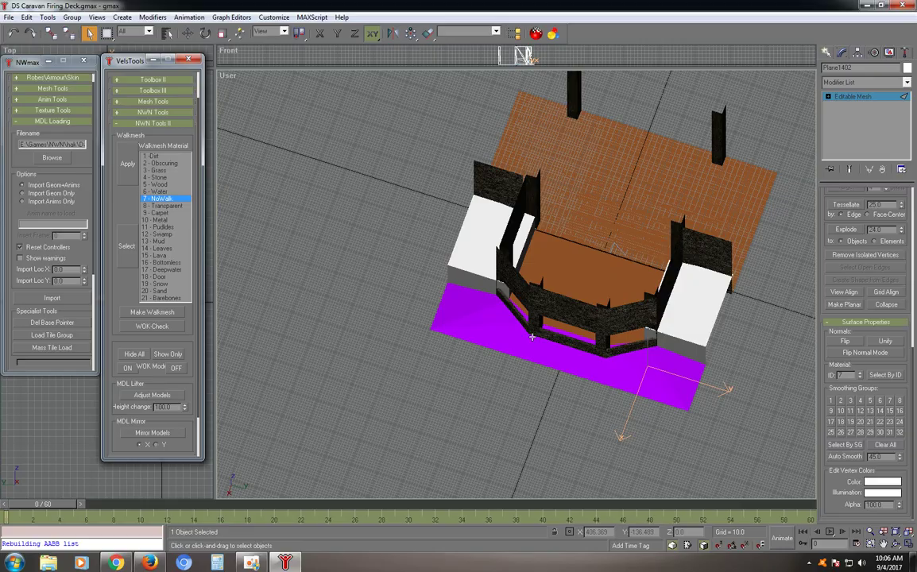
{"action": "middle_click_drag", "start_coordinate": [522, 340], "coordinate": [549, 298], "text": "alt"}
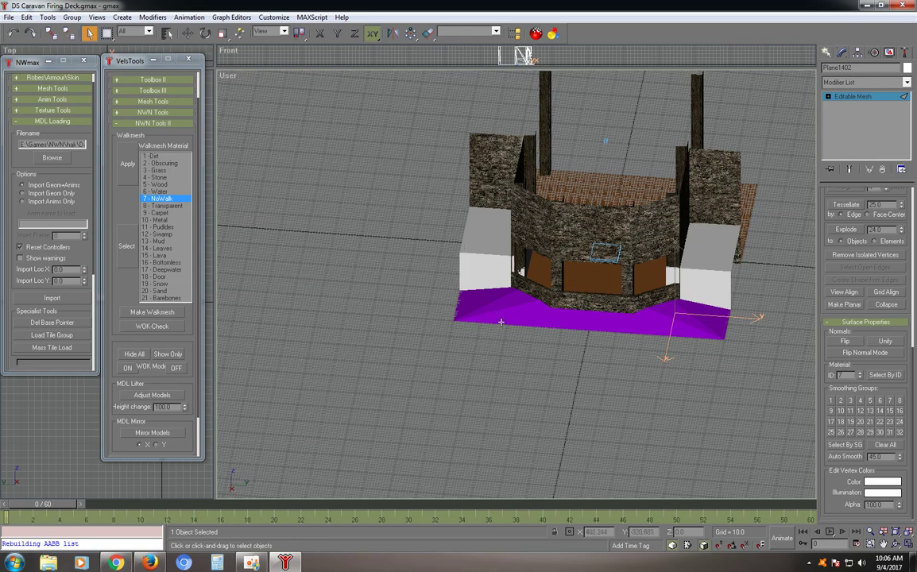
Step: Zoom in on the deck's front and reselect a face on the purple NoWalk strip
{"action": "middle_click_drag", "start_coordinate": [523, 314], "coordinate": [564, 323], "text": "alt"}
{"action": "scroll", "coordinate": [628, 319], "scroll_direction": "up", "scroll_amount": 3}
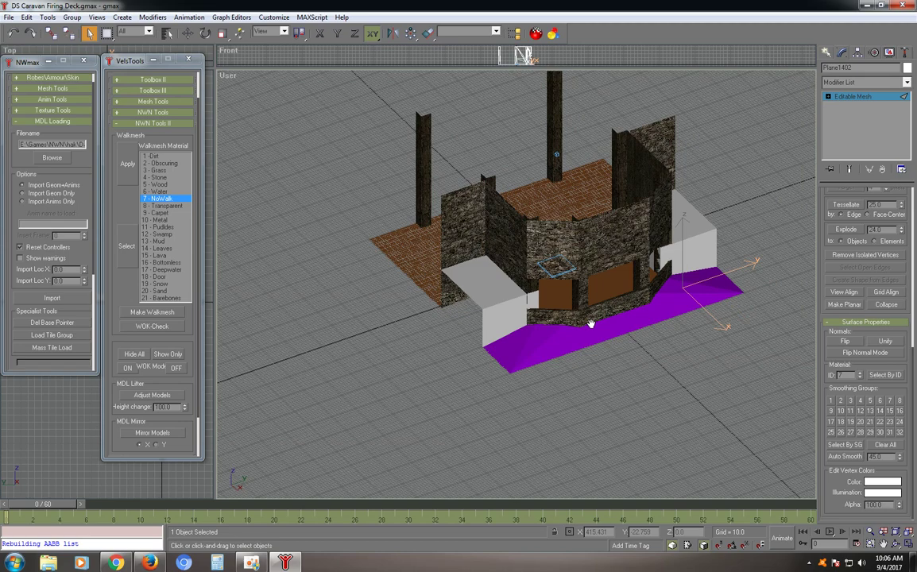
{"action": "scroll", "coordinate": [492, 340], "scroll_direction": "up", "scroll_amount": 3}
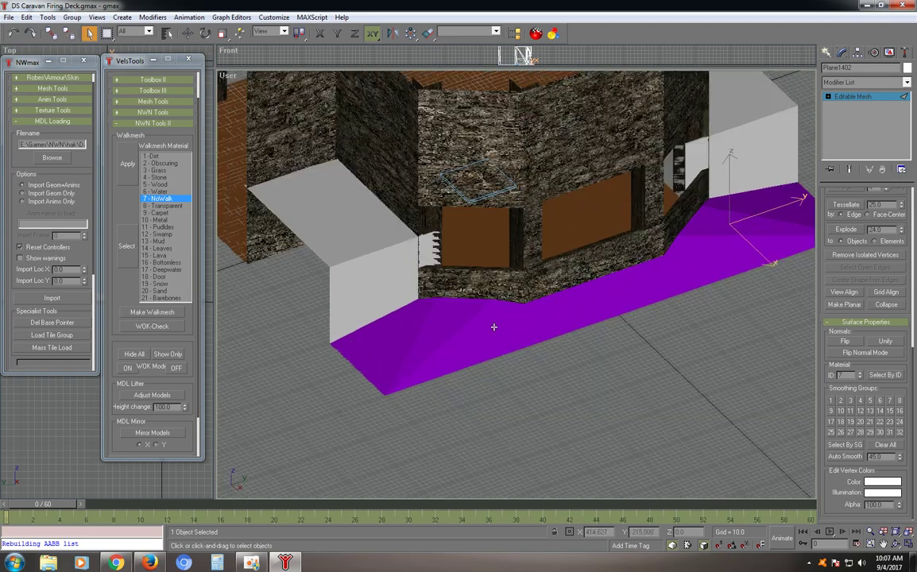
{"action": "middle_click_drag", "start_coordinate": [493, 326], "coordinate": [526, 317], "text": "alt"}
{"action": "scroll", "coordinate": [524, 316], "scroll_direction": "down", "scroll_amount": 2}
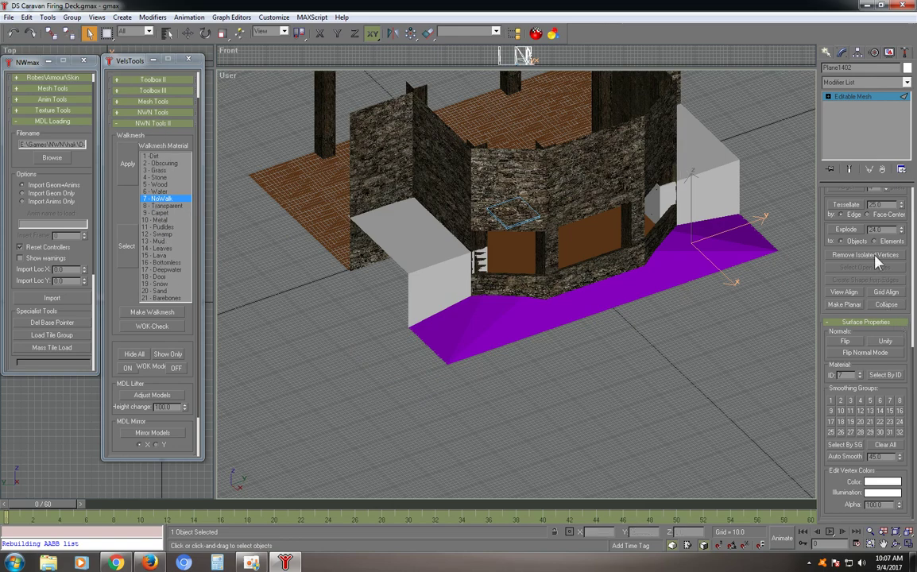
{"action": "left_click", "coordinate": [613, 355]}
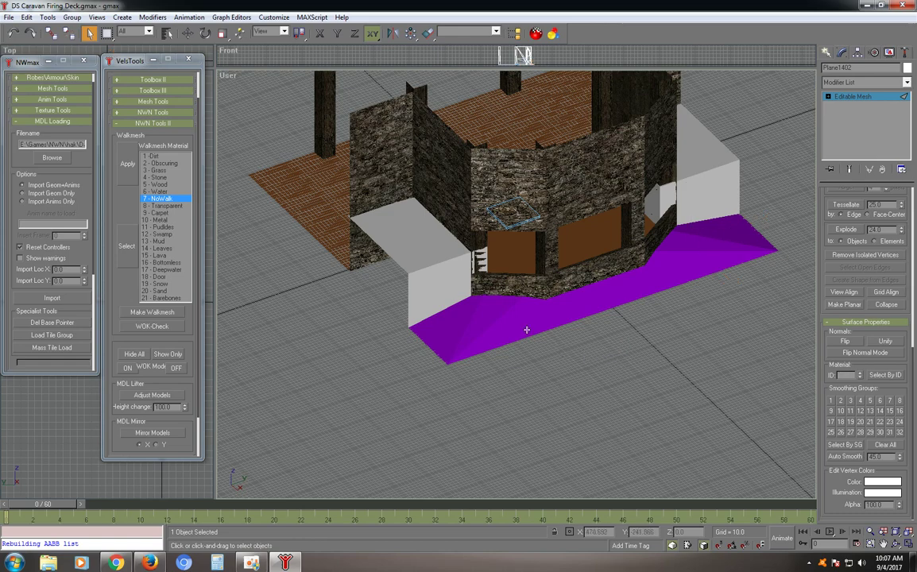
{"action": "left_click", "coordinate": [488, 331]}
Step: Convert the deck object to an Editable Mesh and enter Face sub-object mode
{"action": "right_click", "coordinate": [488, 331]}
{"action": "mouse_move", "coordinate": [537, 413]}
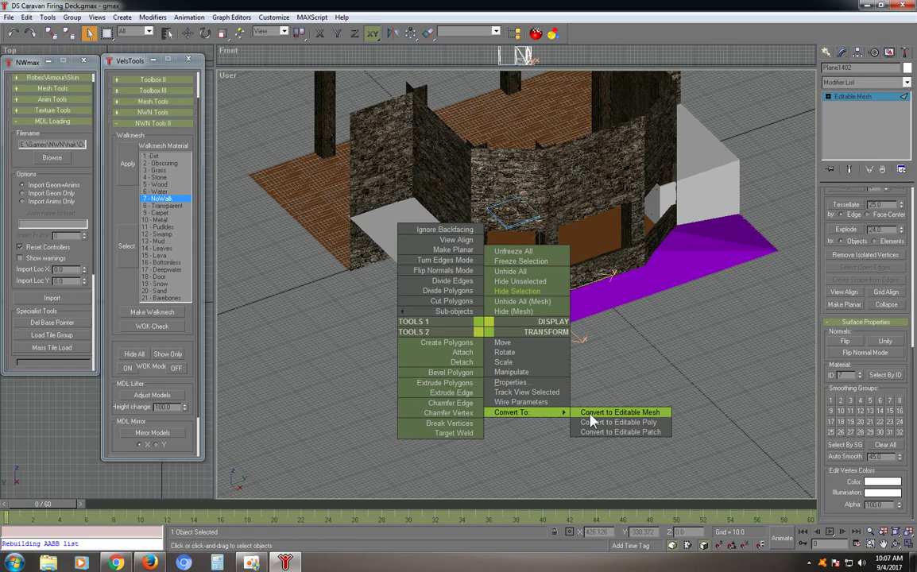
{"action": "left_click", "coordinate": [614, 415]}
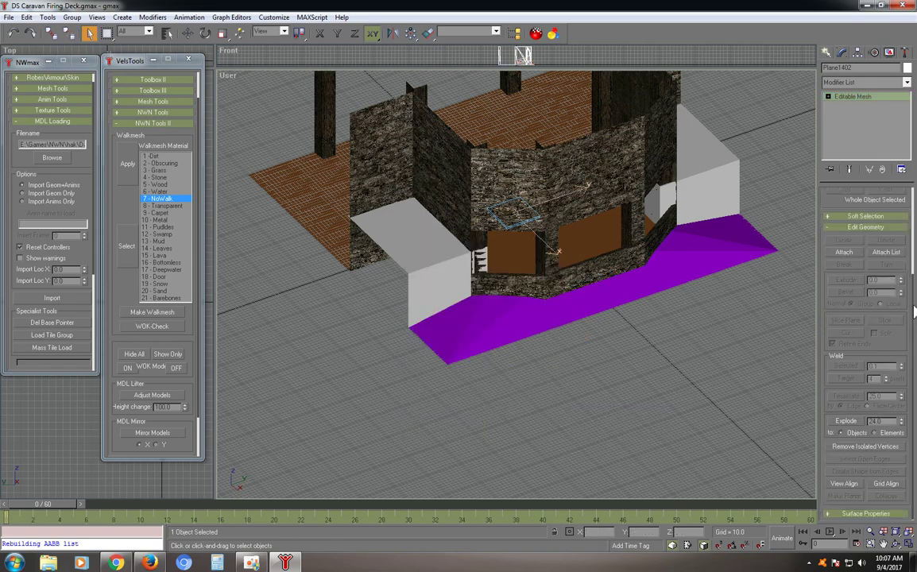
{"action": "scroll", "coordinate": [914, 313], "scroll_direction": "up", "scroll_amount": 3}
{"action": "left_click", "coordinate": [864, 210]}
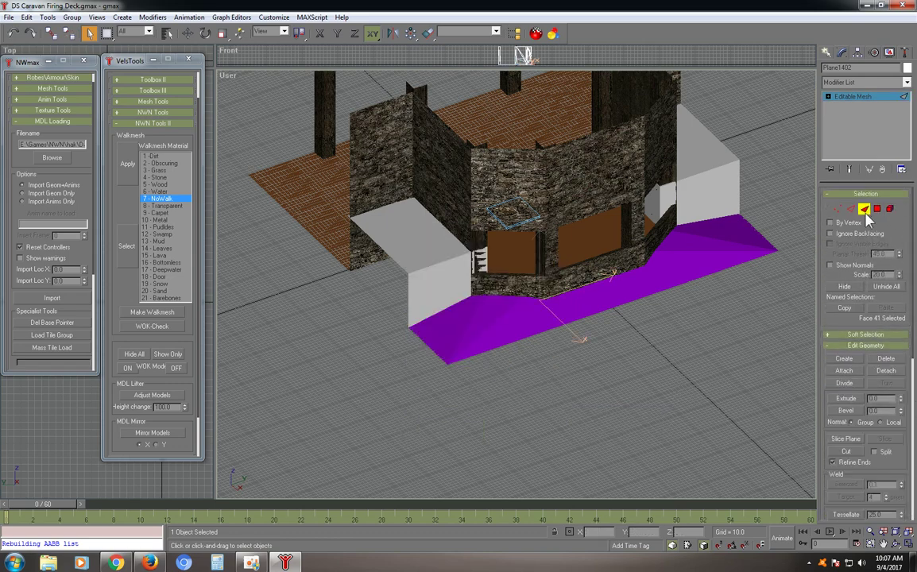
{"action": "scroll", "coordinate": [902, 454], "scroll_direction": "down", "scroll_amount": 5}
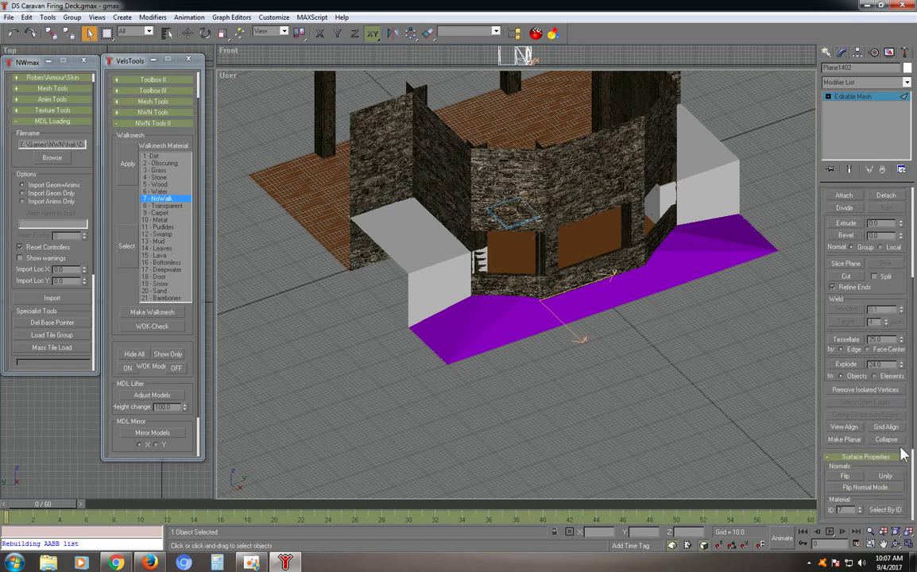
{"action": "scroll", "coordinate": [903, 455], "scroll_direction": "down", "scroll_amount": 2}
Step: Set the left white block's top face to material ID 5, then back to 2
{"action": "left_click", "coordinate": [448, 281]}
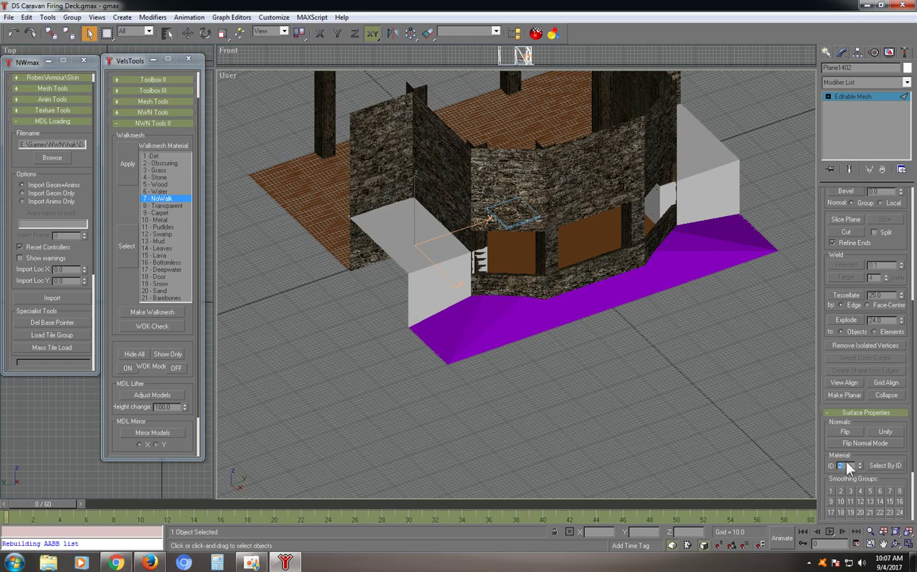
{"action": "type", "text": "5"}
{"action": "key", "text": "Return"}
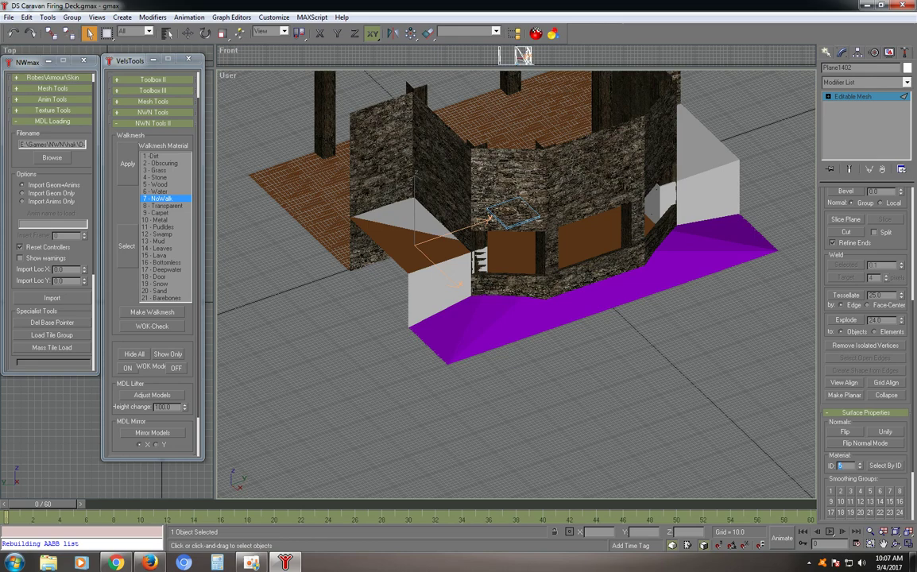
{"action": "type", "text": "2"}
{"action": "key", "text": "Return"}
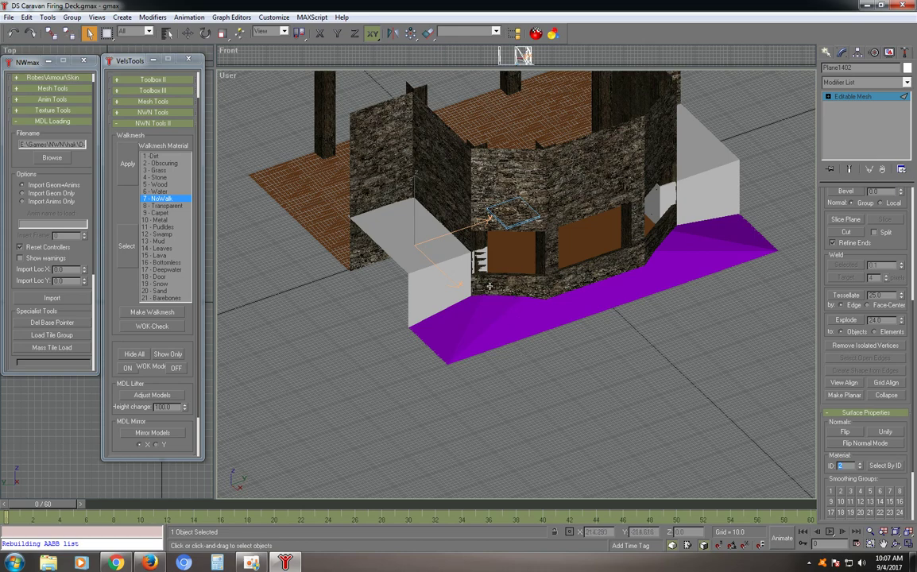
Step: Switch the walkmesh material from 5 - Wood to 1 - Dirt and view the wooden floor
{"action": "left_click", "coordinate": [162, 184]}
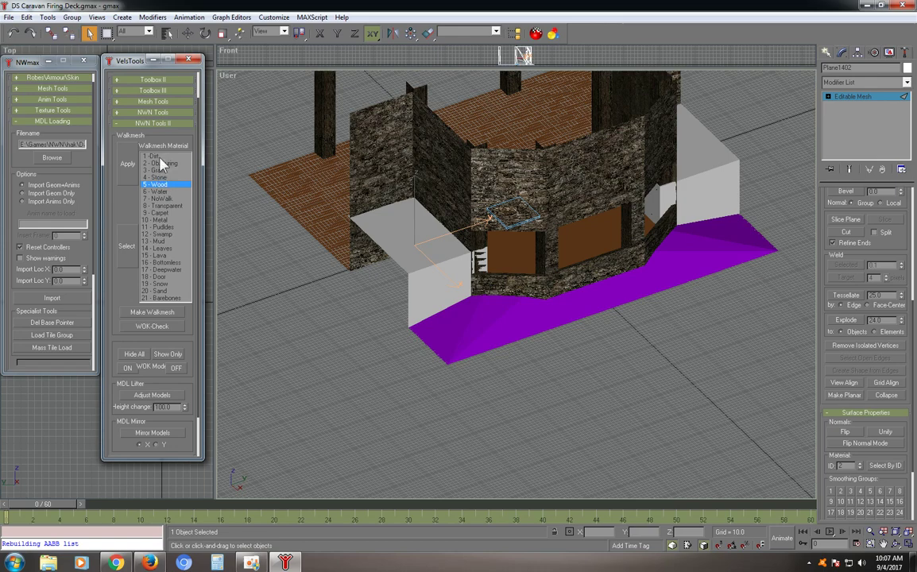
{"action": "left_click", "coordinate": [153, 156]}
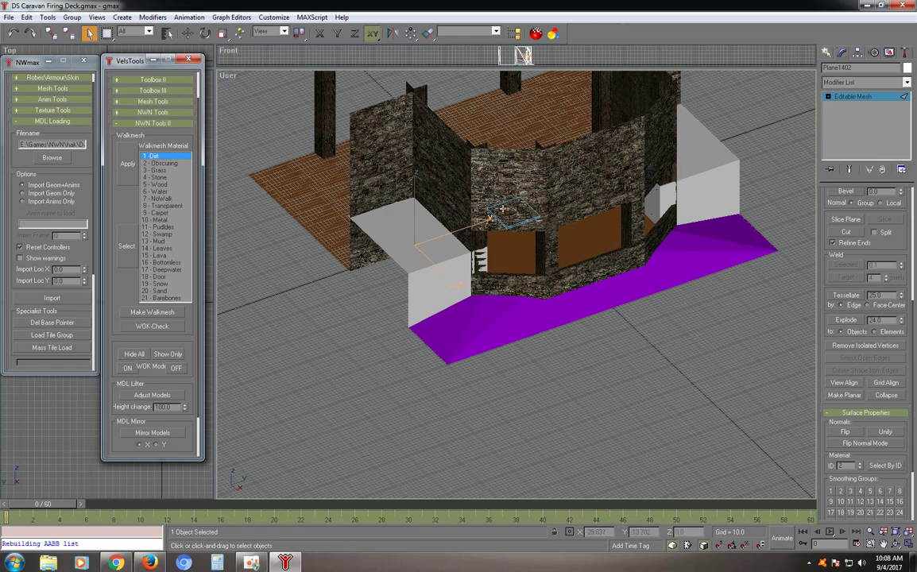
{"action": "middle_click_drag", "start_coordinate": [500, 210], "coordinate": [604, 211], "text": "alt"}
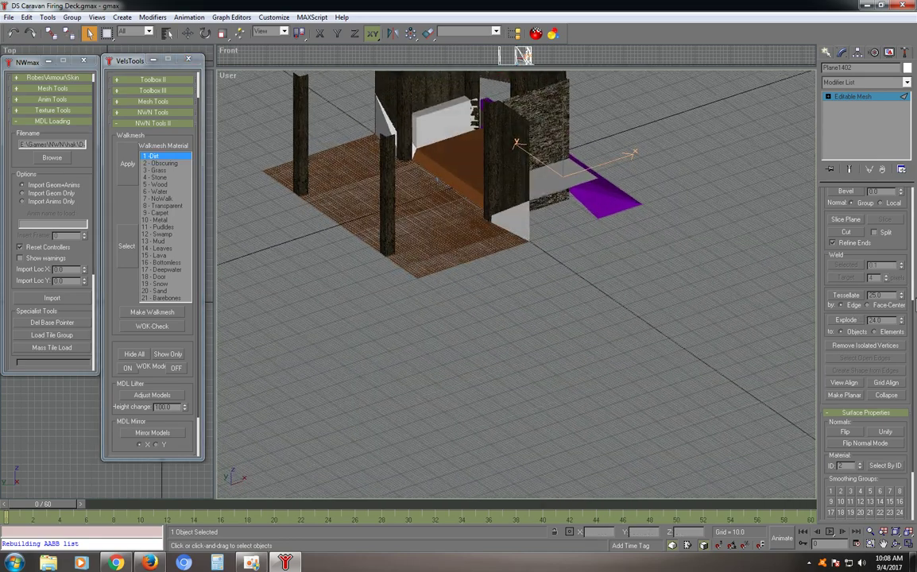
Step: Add the AuroraWalkmesh modifier from Unassigned Modifiers to Plane1402's stack
{"action": "scroll", "coordinate": [914, 318], "scroll_direction": "up", "scroll_amount": 5}
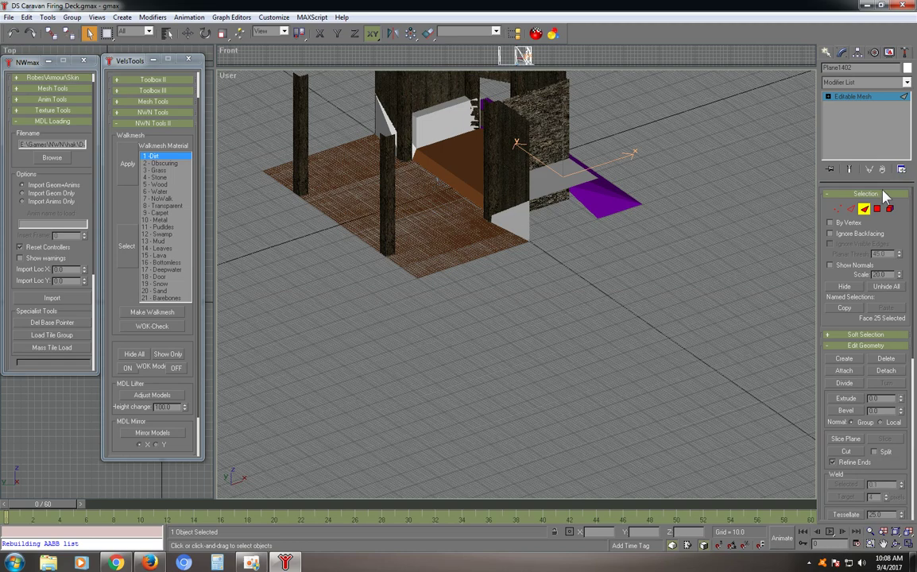
{"action": "left_click", "coordinate": [838, 210]}
{"action": "key", "text": "w"}
{"action": "left_click", "coordinate": [838, 210]}
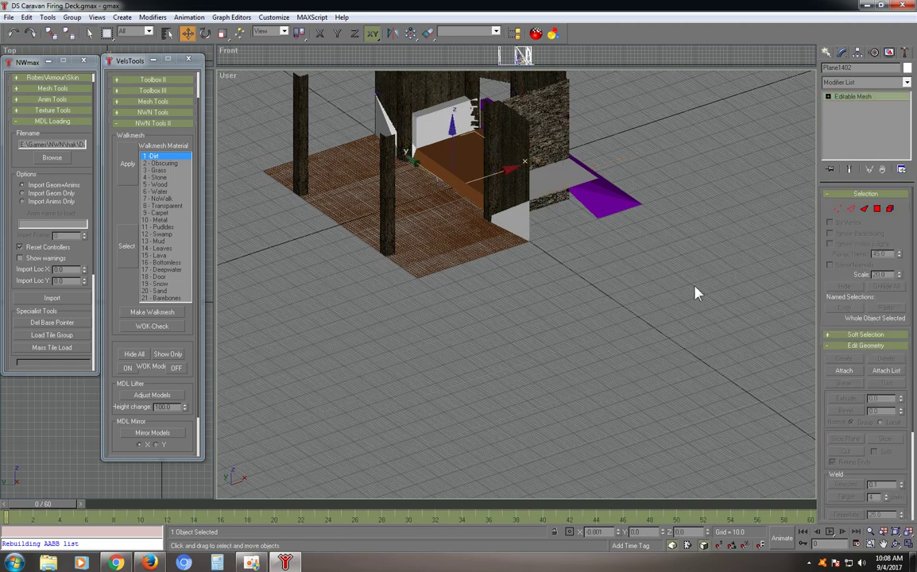
{"action": "left_click", "coordinate": [907, 81]}
{"action": "scroll", "coordinate": [904, 362], "scroll_direction": "down", "scroll_amount": 5}
{"action": "scroll", "coordinate": [904, 362], "scroll_direction": "down", "scroll_amount": 14}
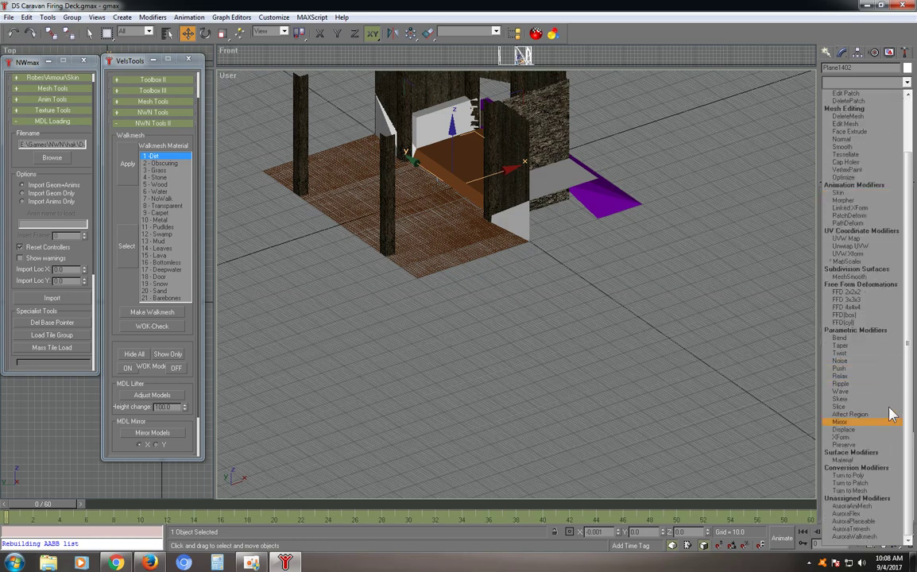
{"action": "left_click", "coordinate": [855, 537]}
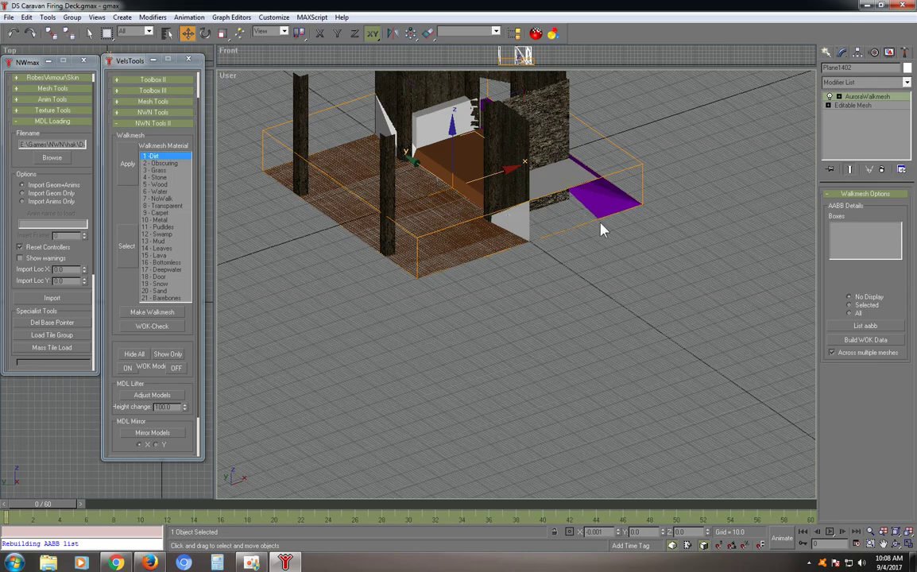
Step: Orbit around the walkmesh from several sides and pan to centre the caravan building
{"action": "middle_click_drag", "start_coordinate": [602, 230], "coordinate": [494, 252], "text": "alt"}
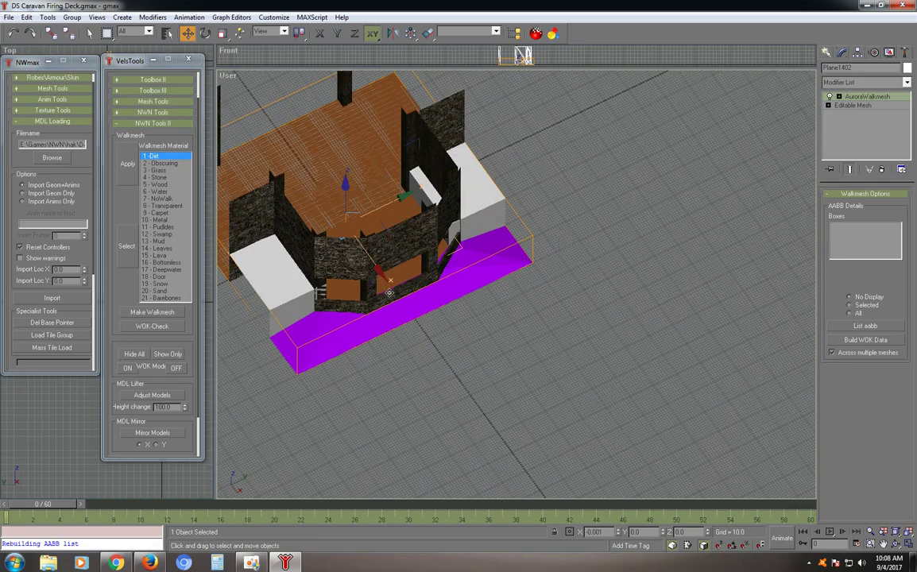
{"action": "middle_click_drag", "start_coordinate": [393, 291], "coordinate": [494, 261], "text": "alt"}
{"action": "middle_click_drag", "start_coordinate": [361, 245], "coordinate": [588, 371]}
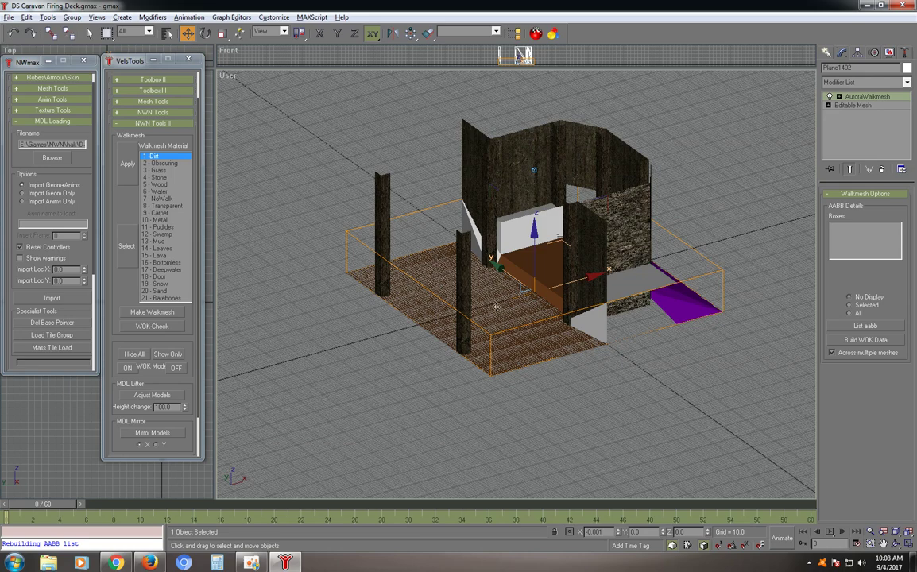
{"action": "middle_click_drag", "start_coordinate": [495, 306], "coordinate": [402, 344], "text": "alt"}
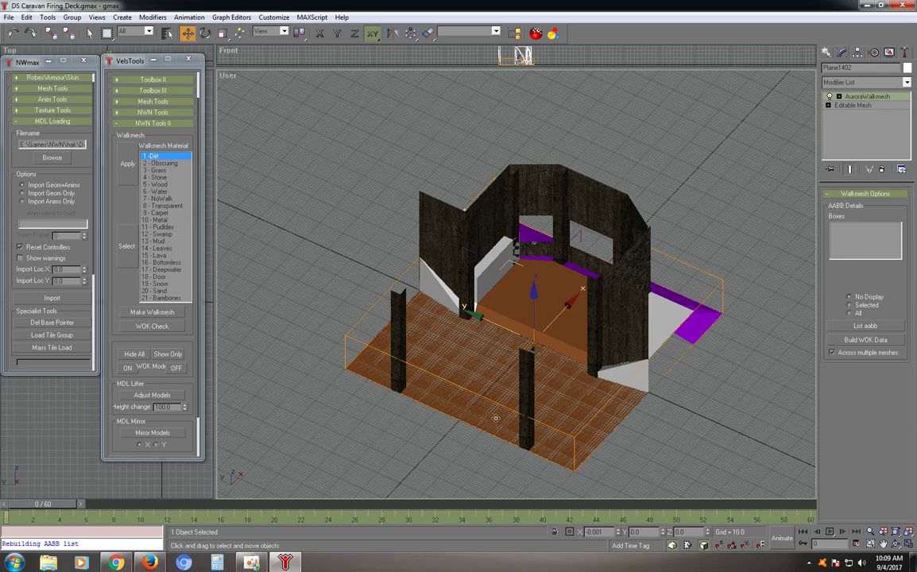
{"action": "middle_click_drag", "start_coordinate": [453, 371], "coordinate": [583, 460], "text": "alt"}
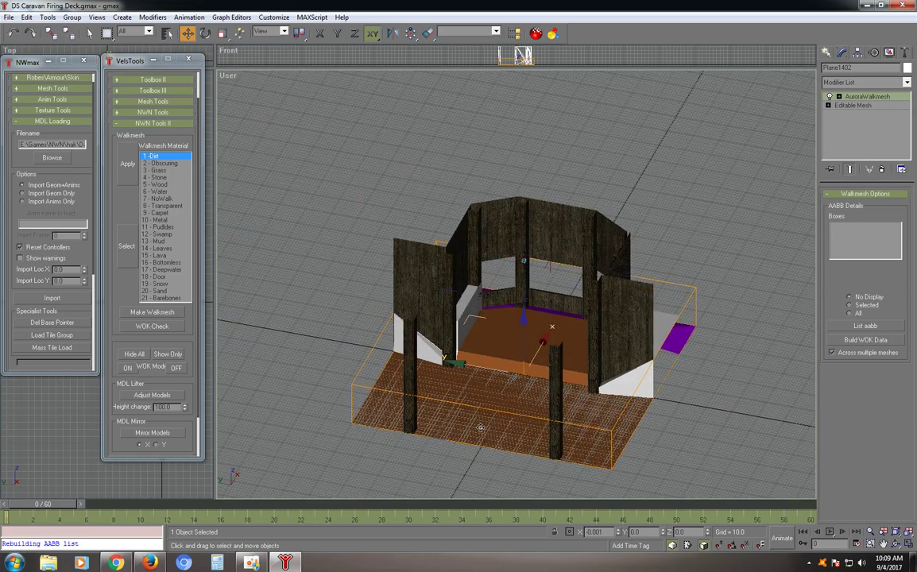
{"action": "middle_click_drag", "start_coordinate": [433, 385], "coordinate": [520, 314]}
Step: Zoom in close on the deck floor and pillar corner, recentring the caravan model
{"action": "scroll", "coordinate": [520, 315], "scroll_direction": "up", "scroll_amount": 3}
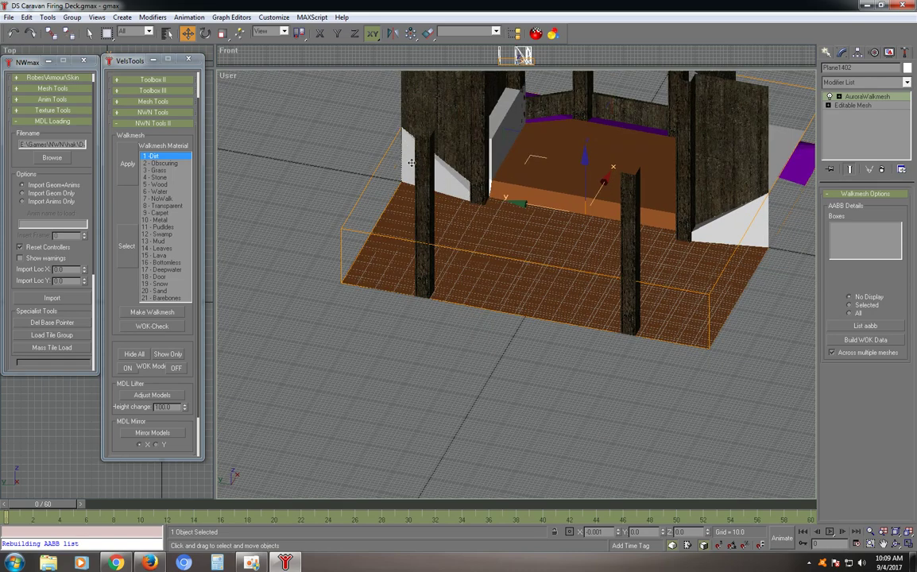
{"action": "scroll", "coordinate": [477, 193], "scroll_direction": "up", "scroll_amount": 5}
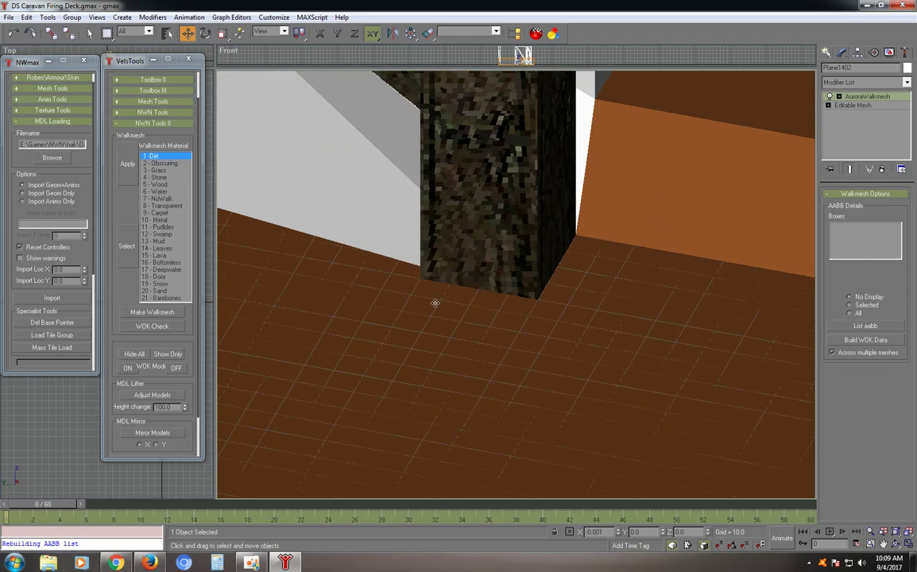
{"action": "scroll", "coordinate": [434, 303], "scroll_direction": "up", "scroll_amount": 6}
{"action": "scroll", "coordinate": [528, 326], "scroll_direction": "down", "scroll_amount": 8}
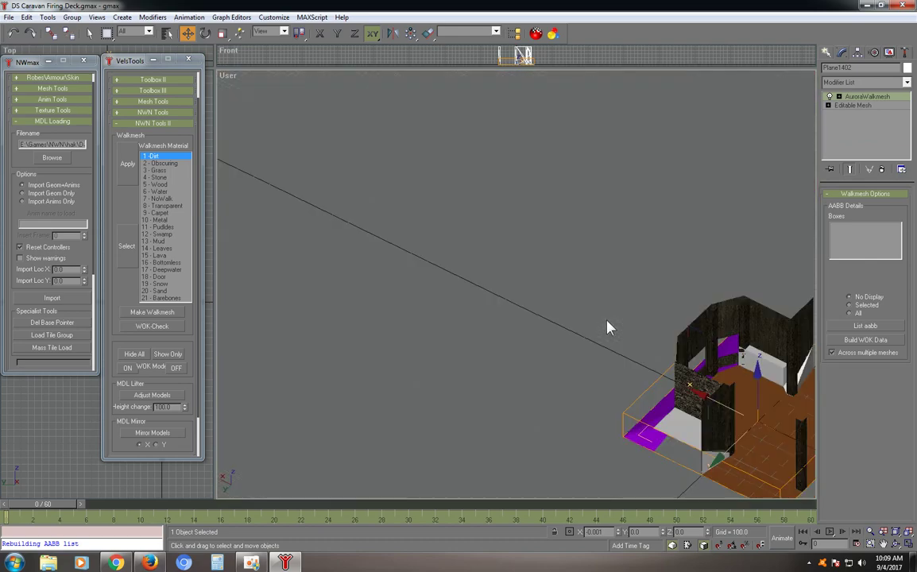
{"action": "middle_click_drag", "start_coordinate": [687, 398], "coordinate": [425, 303]}
Step: Zoom back out and orbit to a near top-down view of the walkmesh floor
{"action": "scroll", "coordinate": [425, 303], "scroll_direction": "up", "scroll_amount": 8}
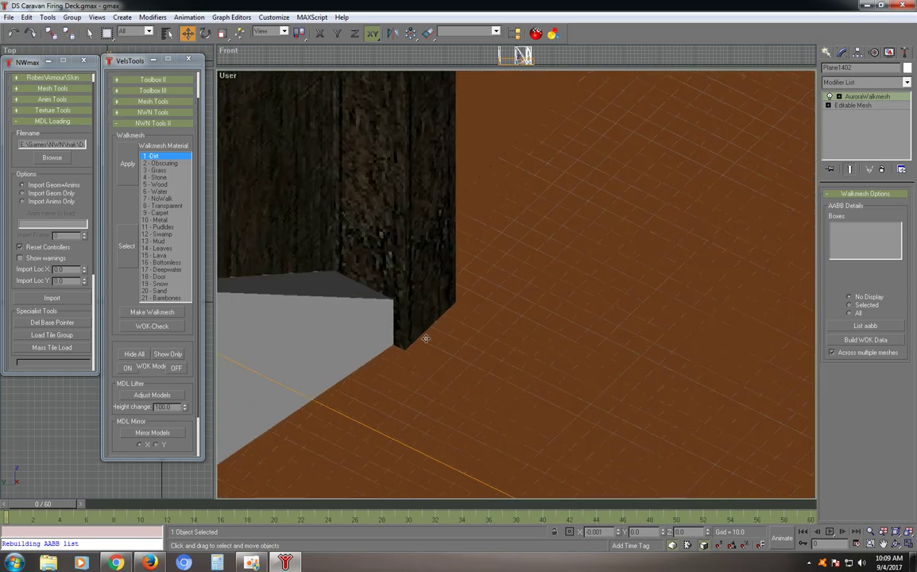
{"action": "scroll", "coordinate": [468, 332], "scroll_direction": "down", "scroll_amount": 3}
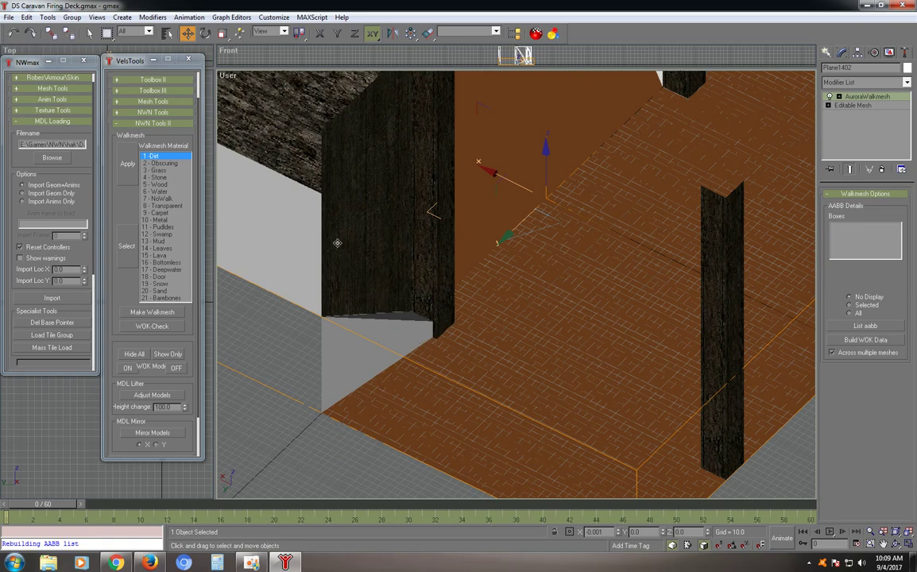
{"action": "scroll", "coordinate": [548, 333], "scroll_direction": "down", "scroll_amount": 5}
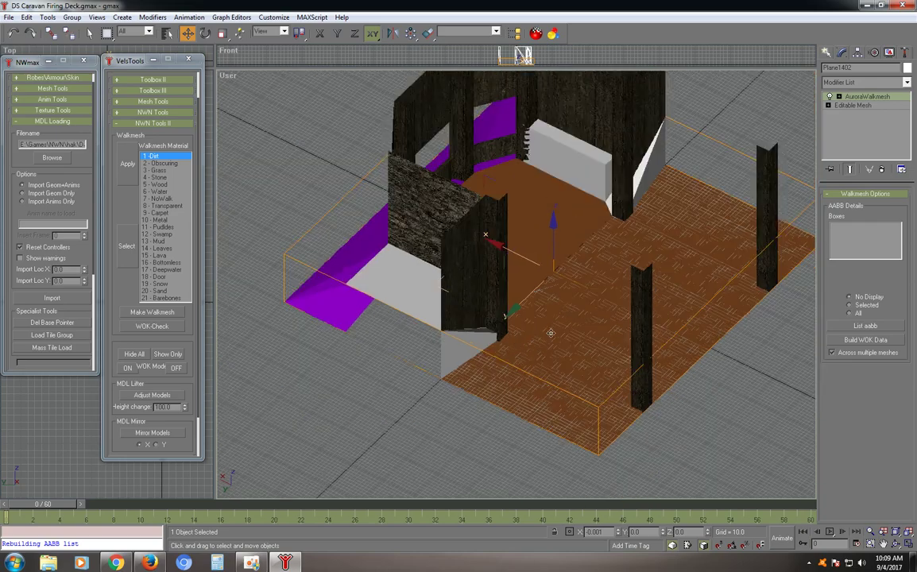
{"action": "scroll", "coordinate": [512, 327], "scroll_direction": "up", "scroll_amount": 2}
{"action": "middle_click_drag", "start_coordinate": [512, 327], "coordinate": [603, 209], "text": "alt"}
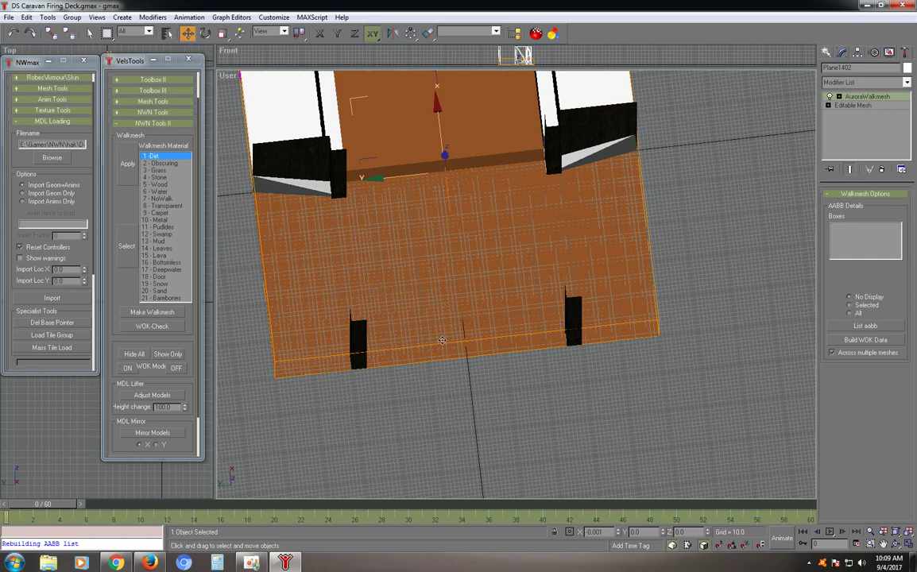
{"action": "scroll", "coordinate": [566, 353], "scroll_direction": "up", "scroll_amount": 5}
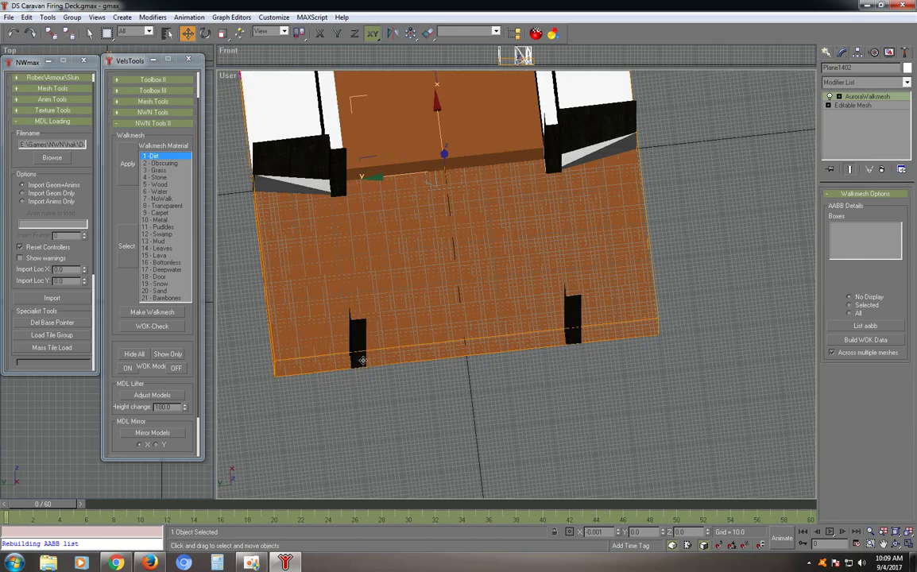
Step: Orbit and zoom to an overhead view of the walkmesh's plank floor and NoWalk strips
{"action": "scroll", "coordinate": [481, 295], "scroll_direction": "down", "scroll_amount": 5}
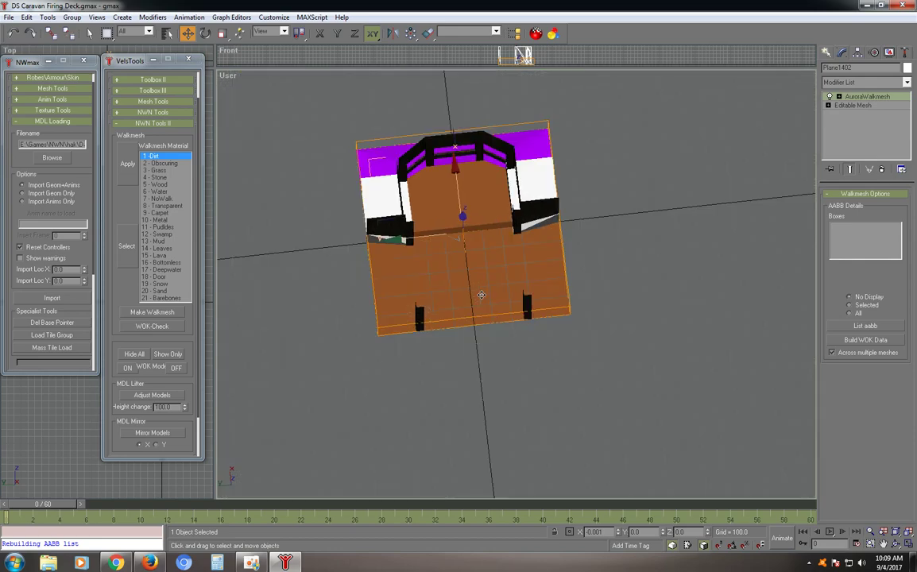
{"action": "scroll", "coordinate": [480, 295], "scroll_direction": "up", "scroll_amount": 2}
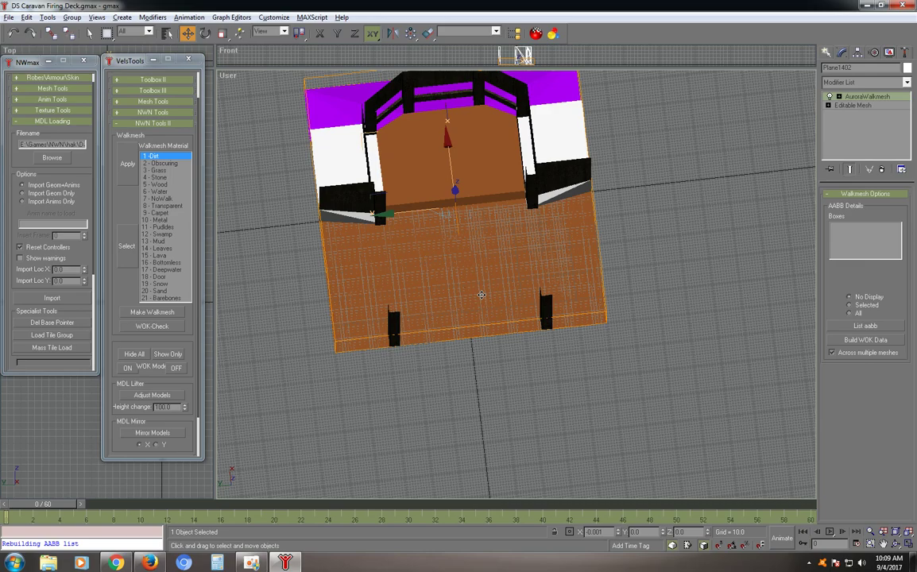
{"action": "middle_click_drag", "start_coordinate": [480, 295], "coordinate": [537, 411], "text": "alt"}
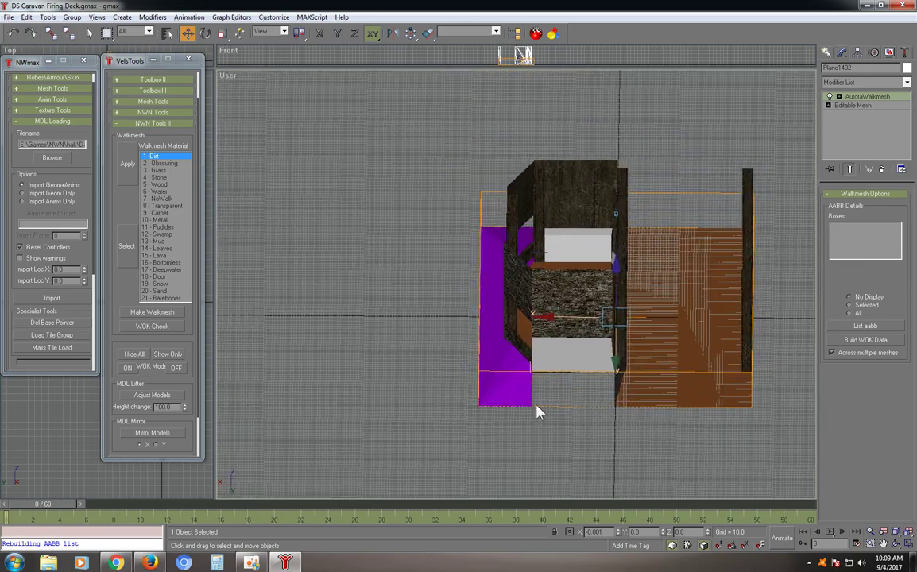
{"action": "scroll", "coordinate": [537, 412], "scroll_direction": "up", "scroll_amount": 4}
Step: Orbit from the front to an oblique, angled view of the whole caravan deck
{"action": "scroll", "coordinate": [475, 239], "scroll_direction": "down", "scroll_amount": 2}
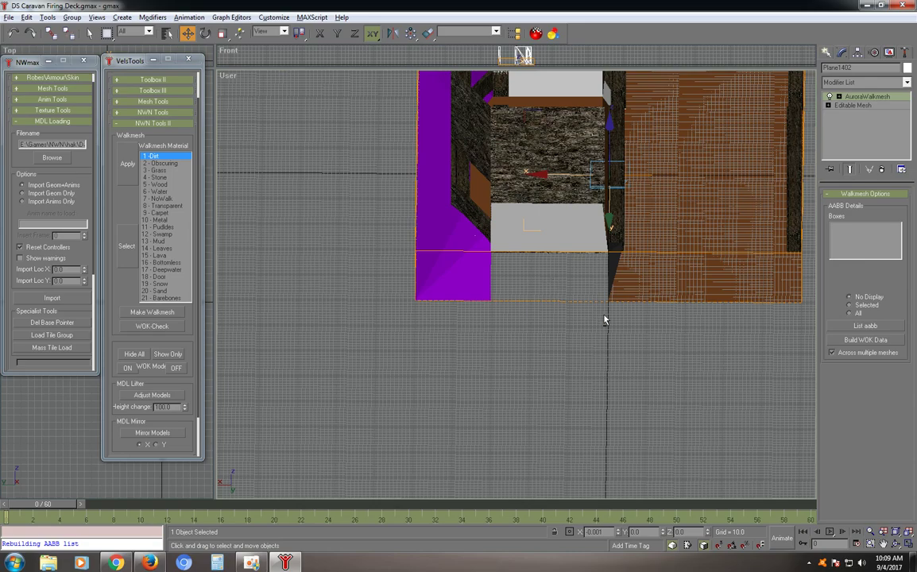
{"action": "middle_click_drag", "start_coordinate": [604, 320], "coordinate": [527, 393], "text": "alt"}
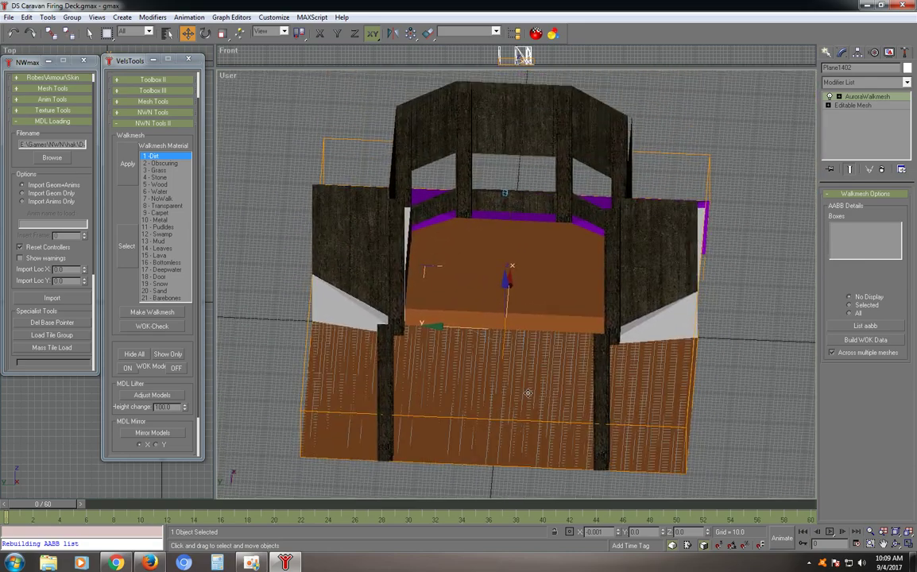
{"action": "scroll", "coordinate": [528, 393], "scroll_direction": "down", "scroll_amount": 2}
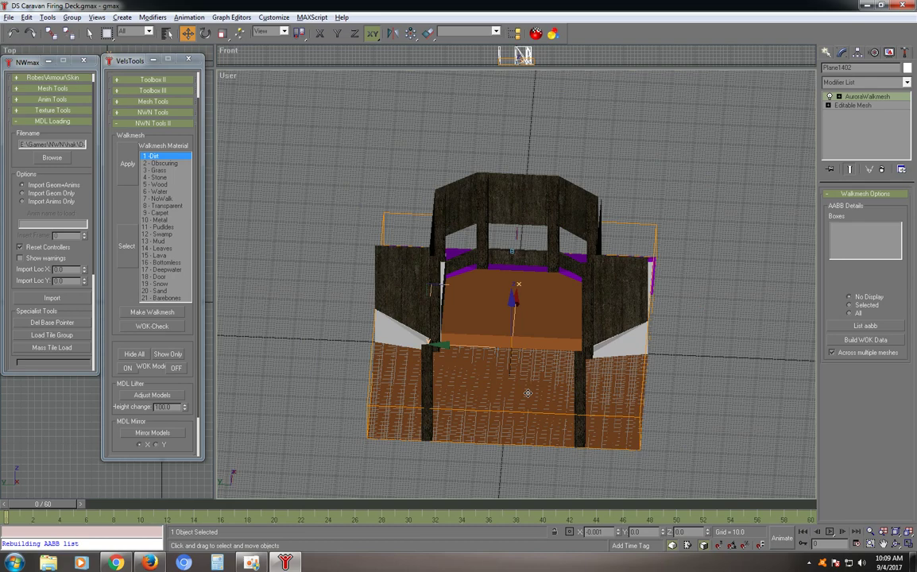
{"action": "middle_click_drag", "start_coordinate": [528, 392], "coordinate": [438, 344], "text": "alt"}
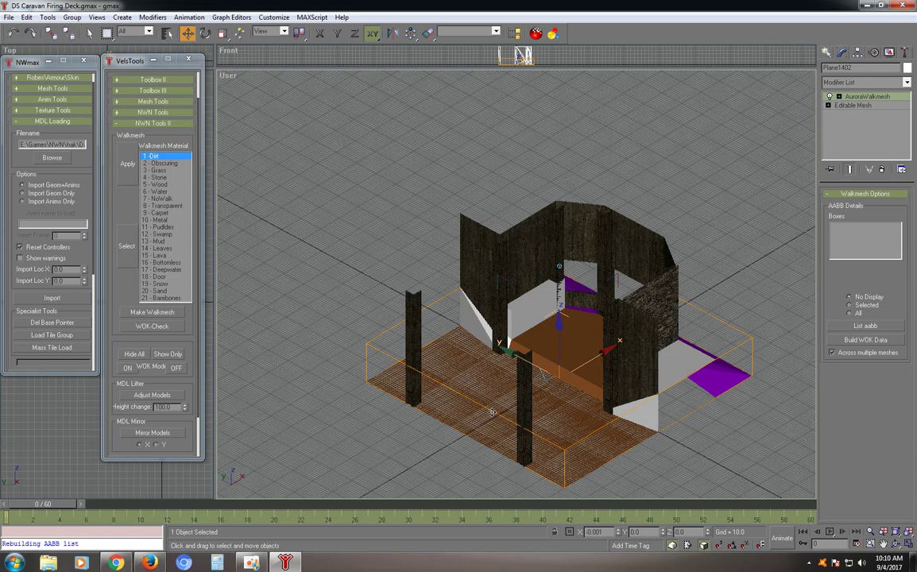
{"action": "middle_click_drag", "start_coordinate": [550, 395], "coordinate": [499, 306]}
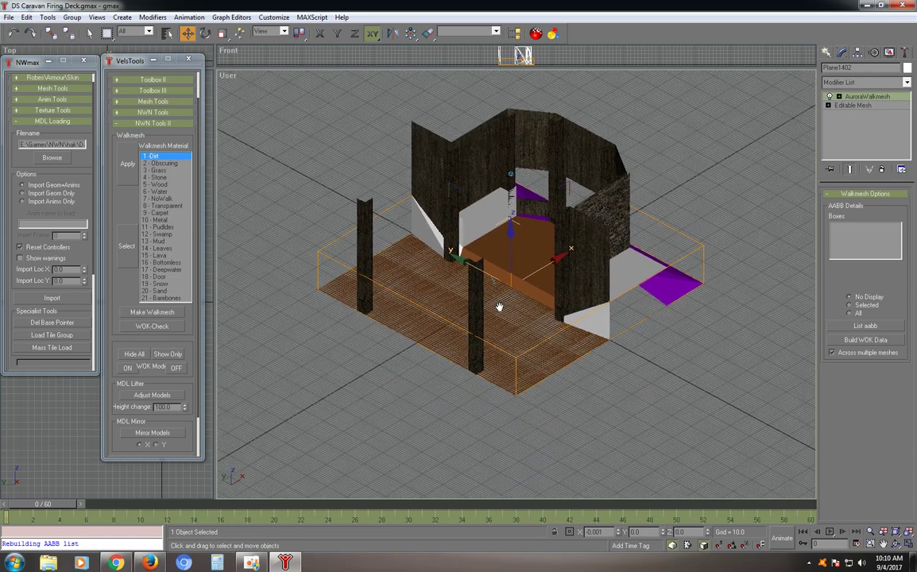